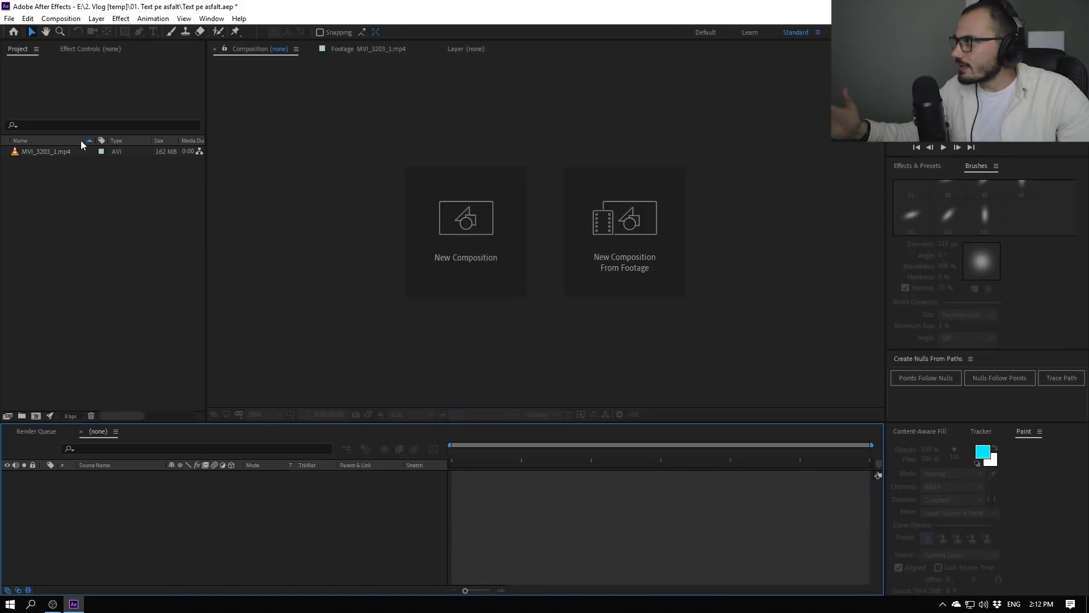
Step: Create composition MVI_3203_1 from the road footage and scrub through it to about 0:00:05:12
left_click_drag(37, 148, 35, 341)
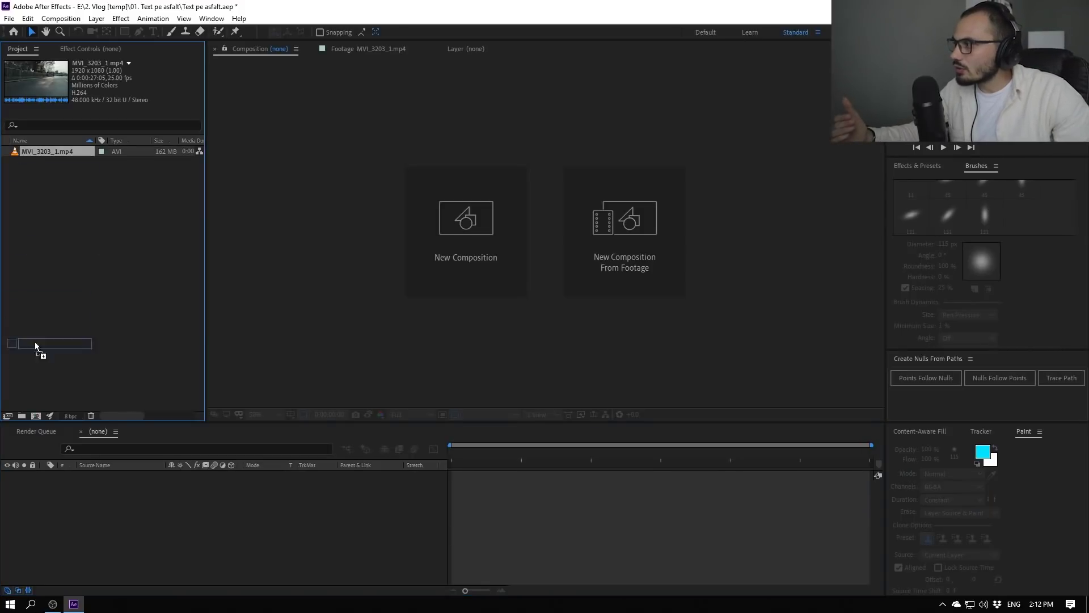
left_click_drag(36, 413, 35, 415)
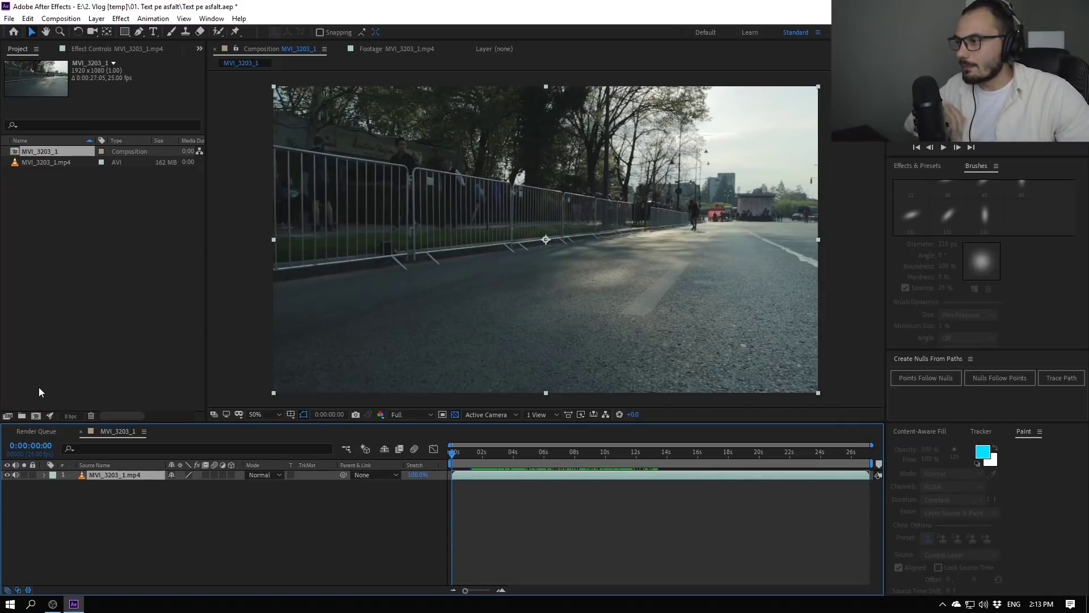
left_click_drag(471, 448, 523, 460)
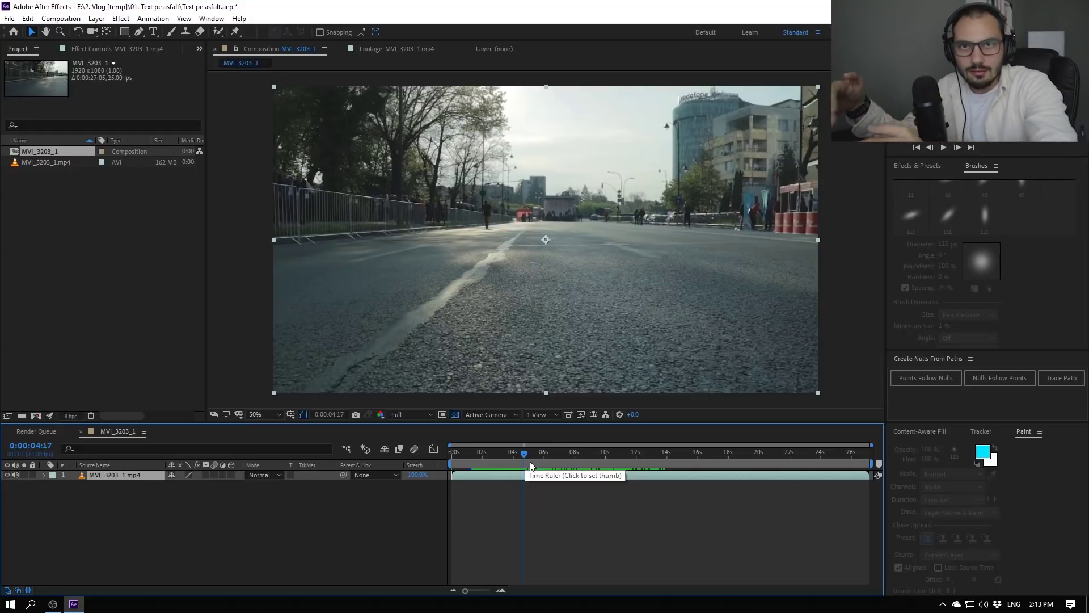
left_click(511, 464)
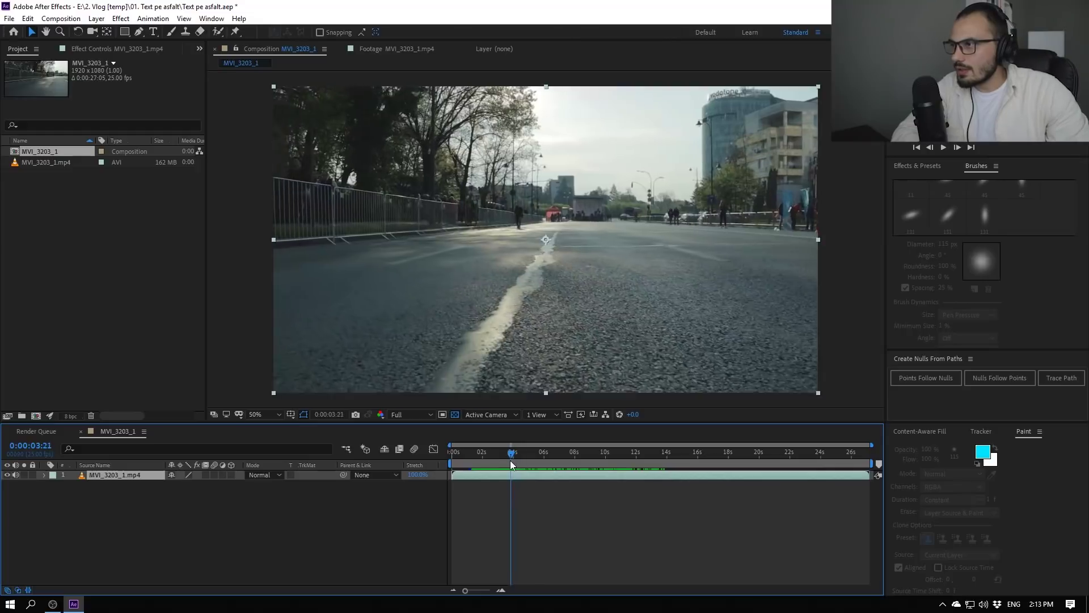
left_click(501, 456)
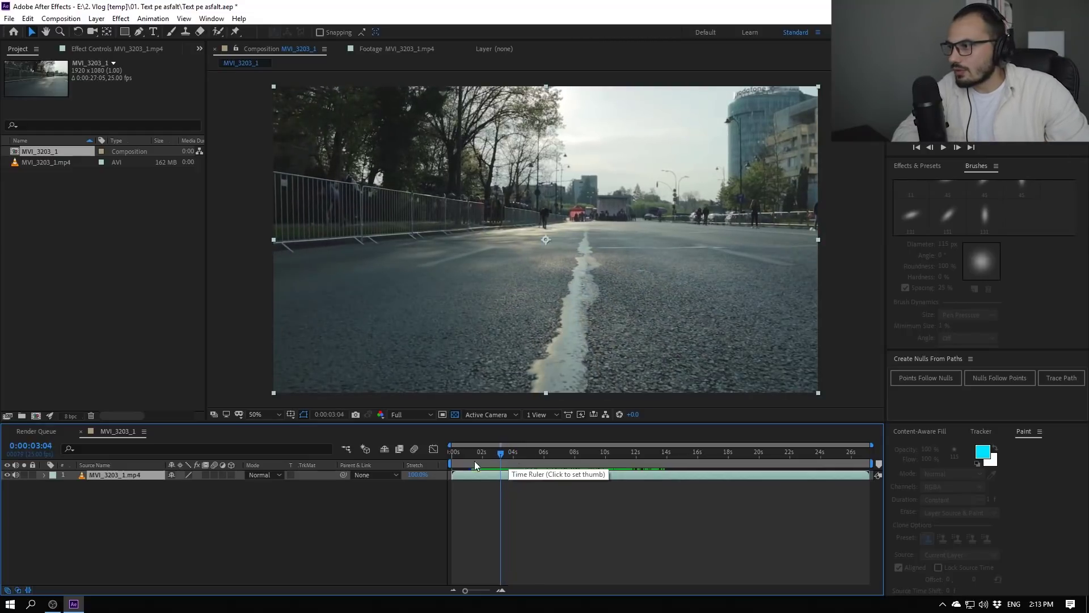
left_click_drag(477, 458, 482, 461)
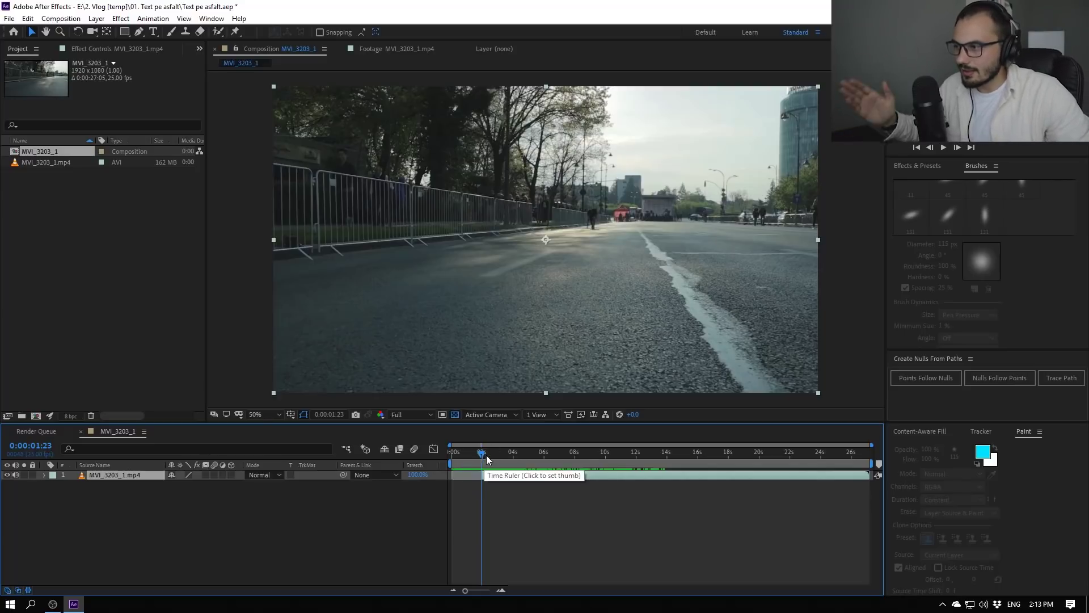
mouse_move(481, 454)
left_mouse_down()
mouse_move(634, 456)
mouse_move(650, 473)
left_mouse_up()
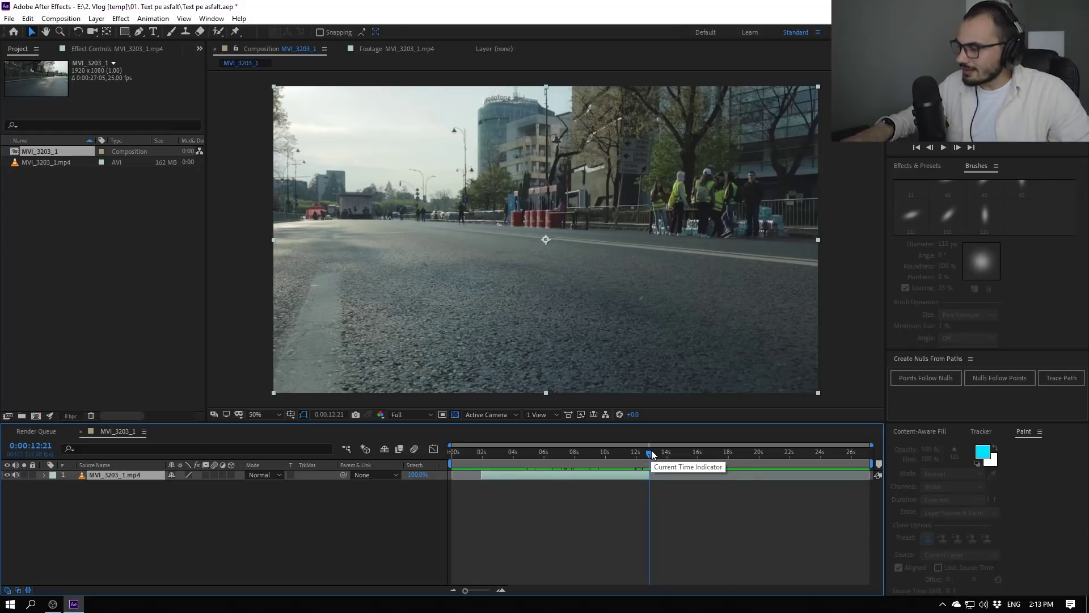
Step: End the work area at the current frame, trim the comp to it, then go to 0:00:03:17
key("n")
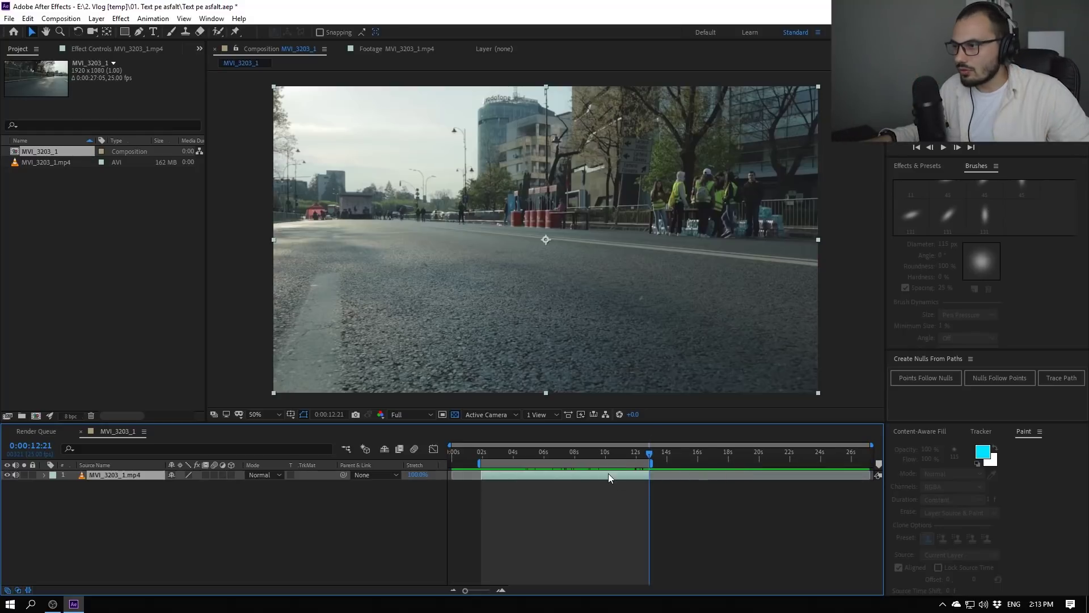
right_click(608, 465)
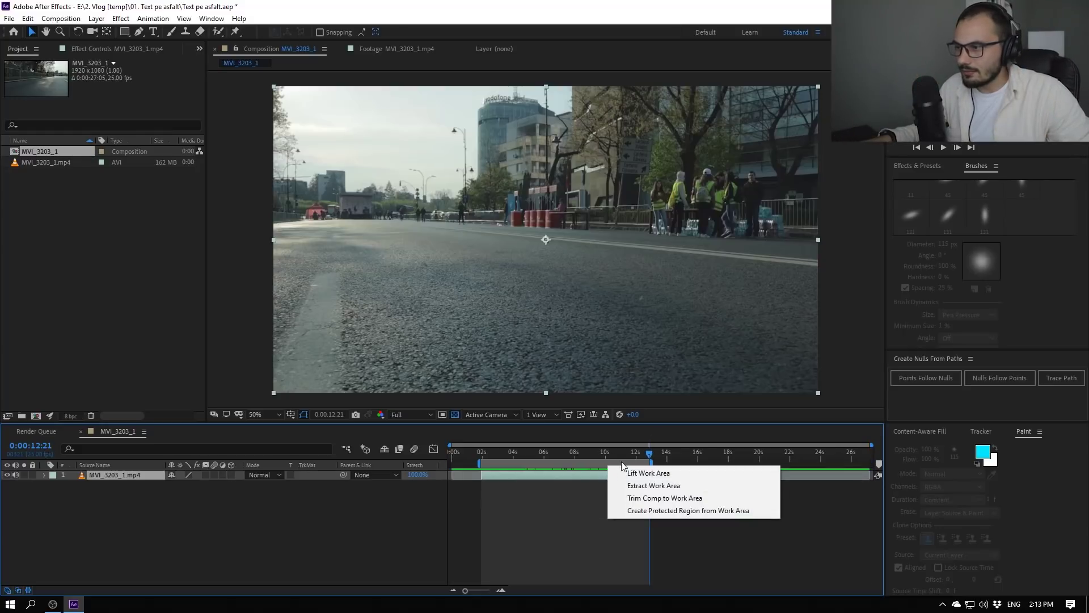
left_click(645, 498)
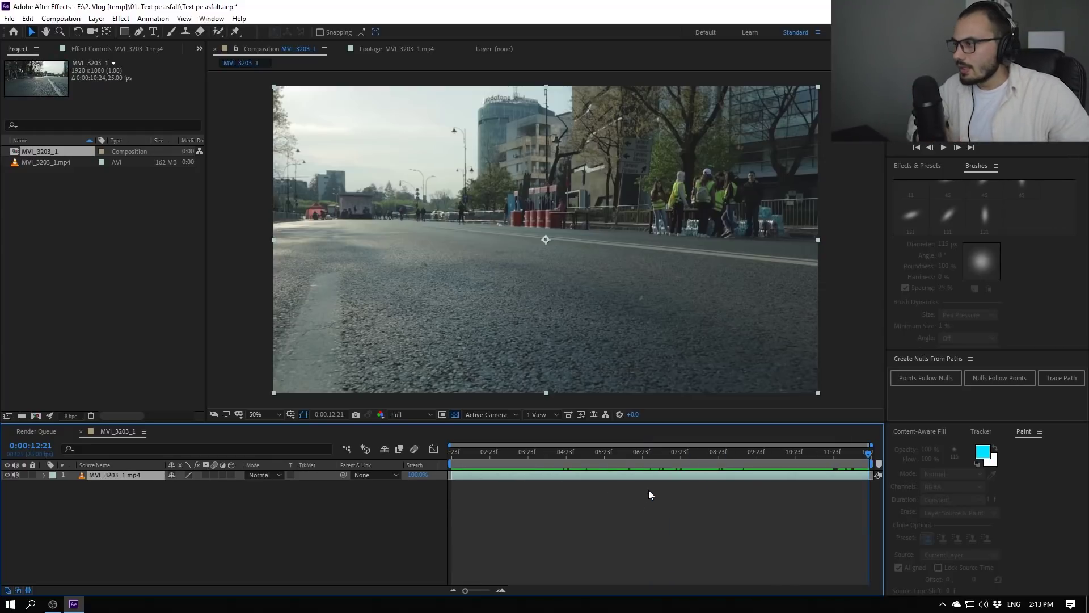
left_click(519, 456)
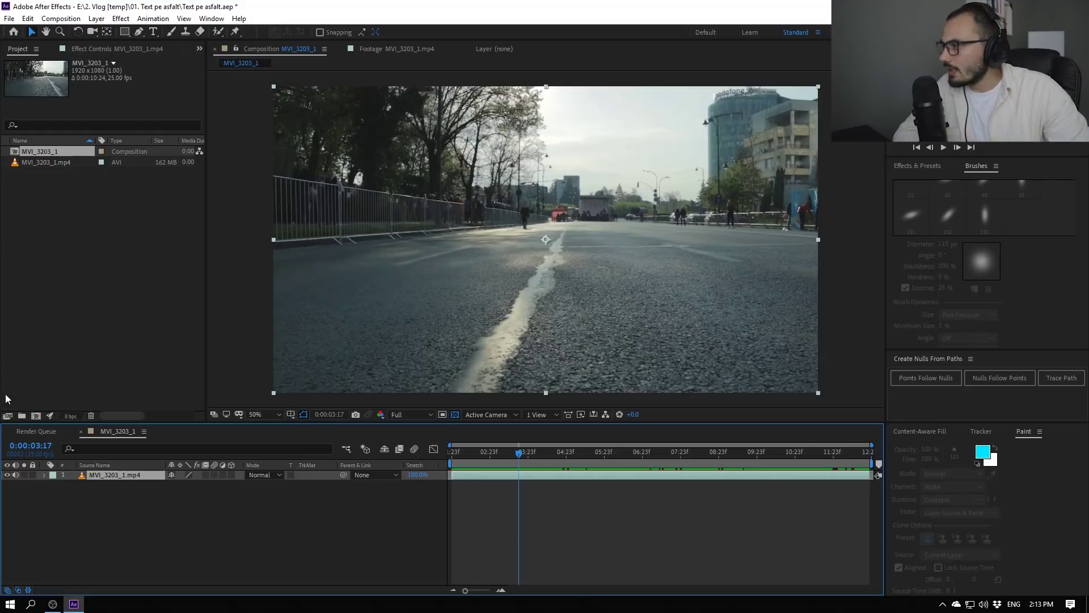
Step: Apply Track Camera to the road footage layer and scrub to check the solved track points
right_click(114, 472)
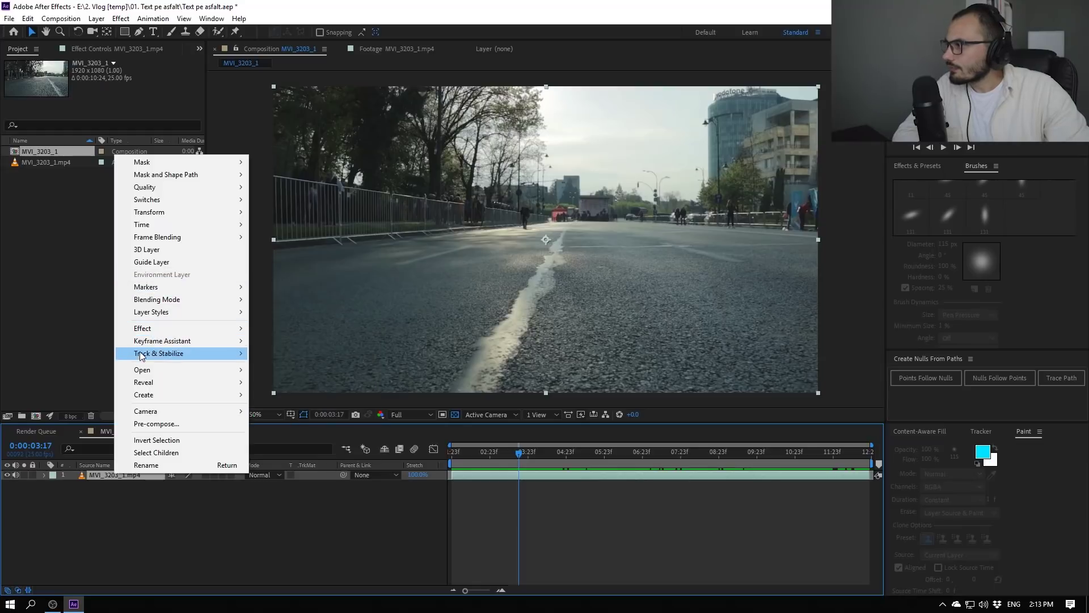
mouse_move(151, 353)
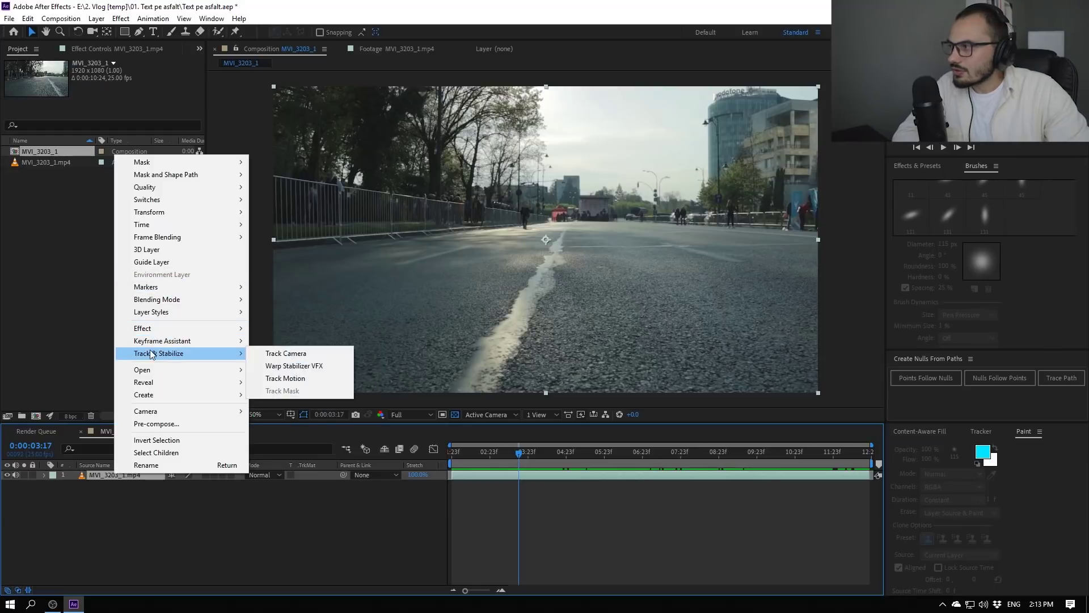
left_click(288, 356)
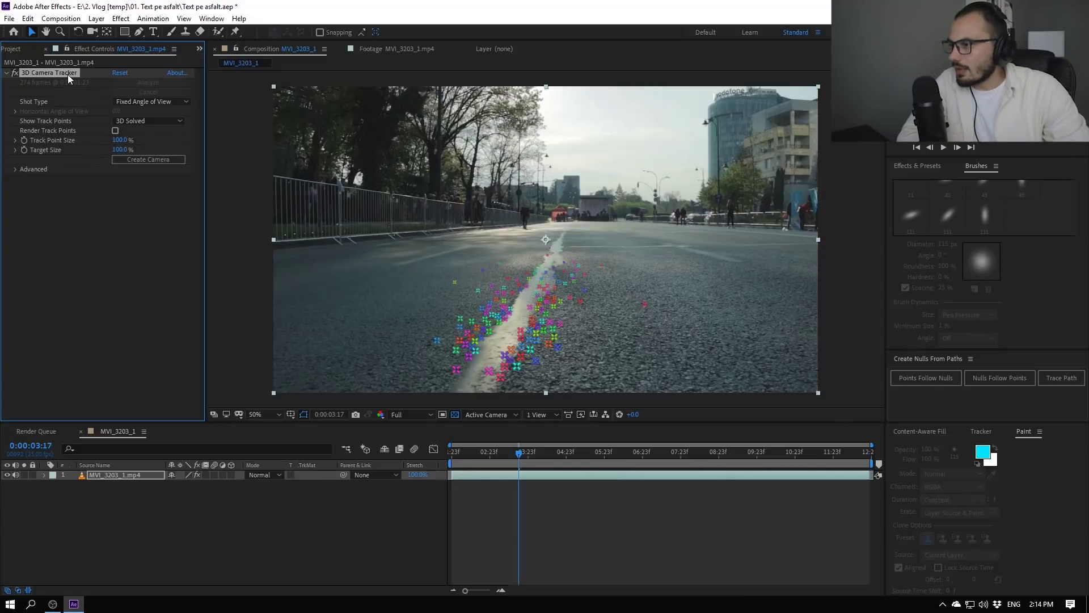
mouse_move(528, 458)
left_mouse_down()
mouse_move(697, 489)
mouse_move(586, 476)
left_mouse_up()
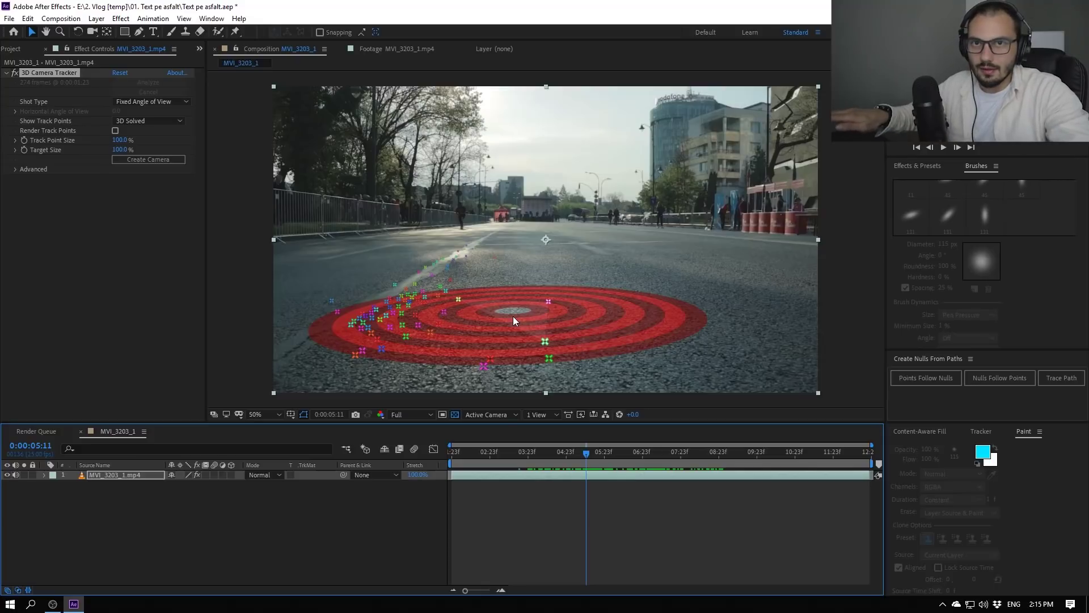
Step: Create a solid and camera from three road track points and preview the tracked solid
left_click(513, 315)
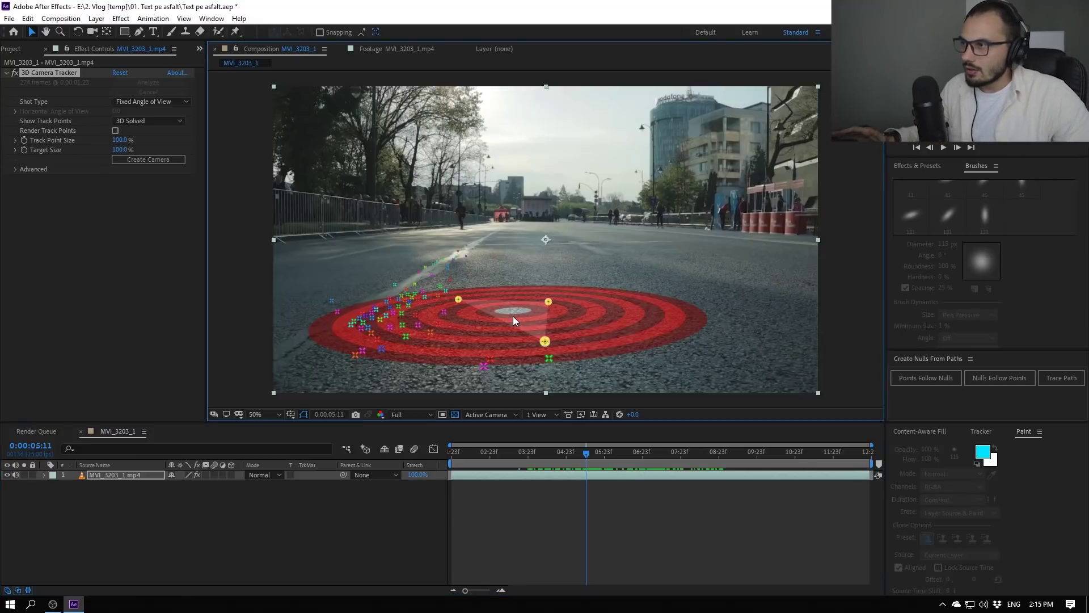
right_click(514, 321)
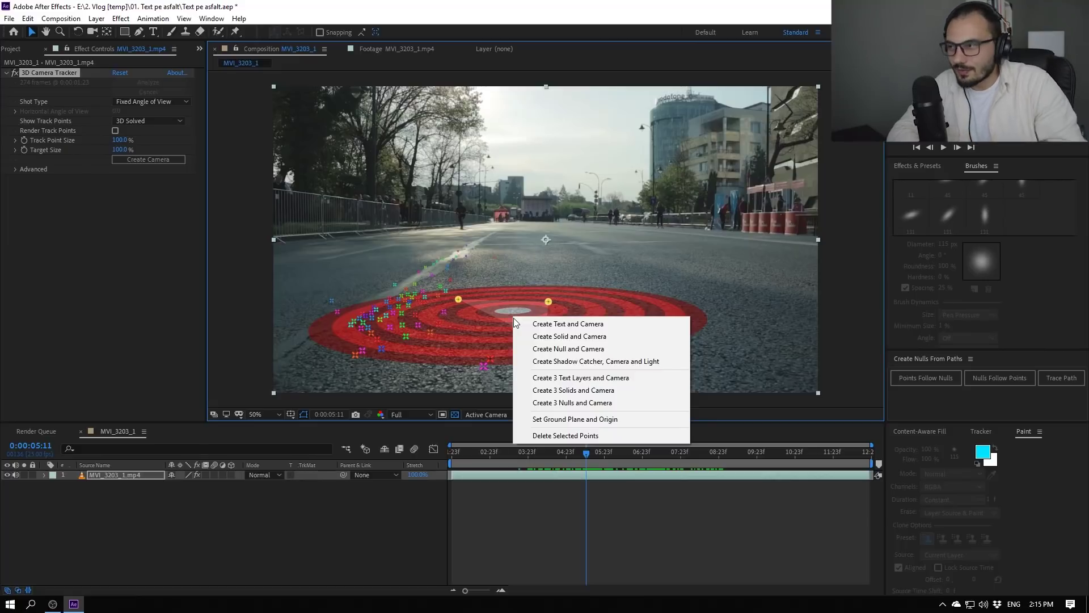
left_click(563, 339)
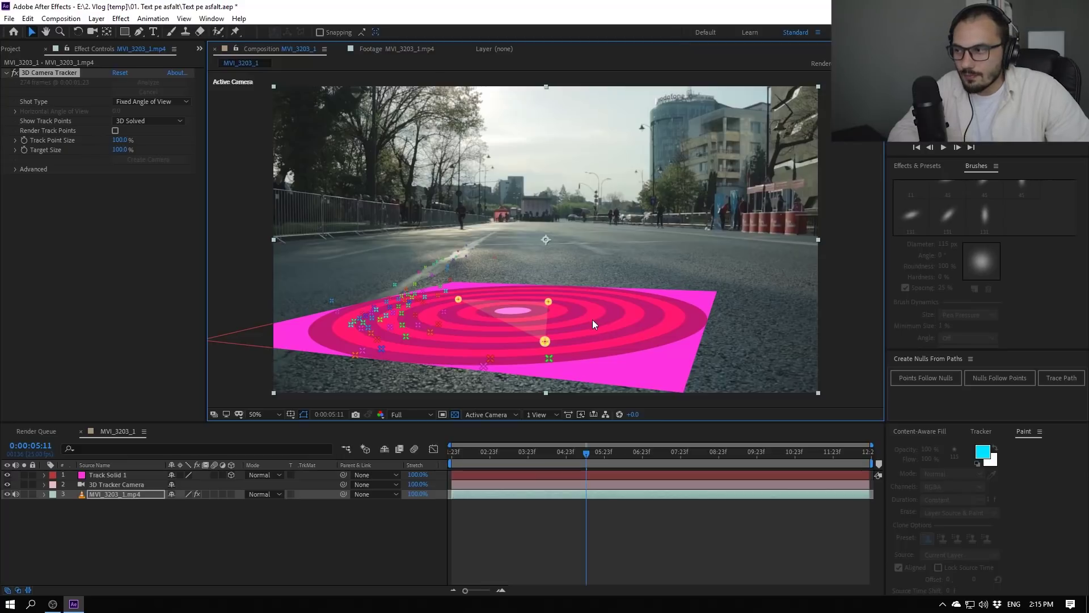
mouse_move(554, 450)
left_mouse_down()
mouse_move(489, 453)
mouse_move(744, 501)
mouse_move(577, 470)
left_mouse_up()
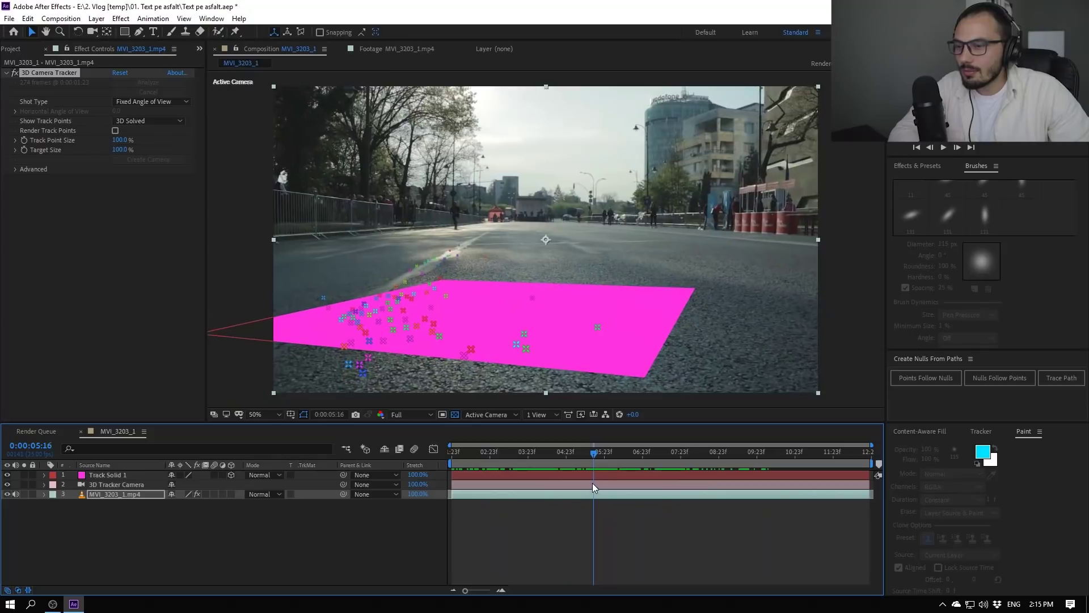
key("space")
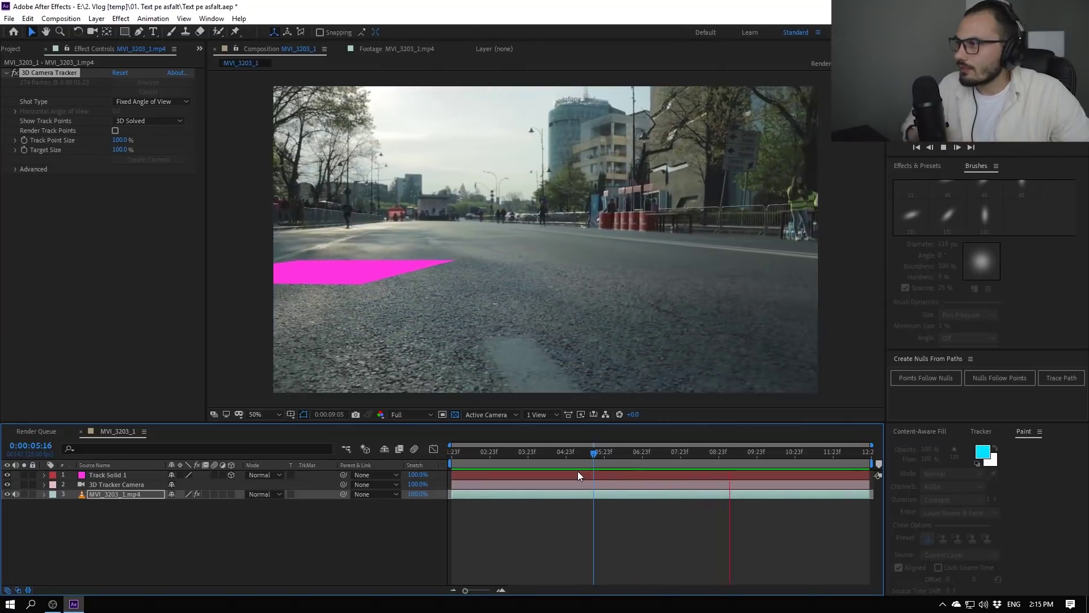
left_click_drag(570, 454, 517, 454)
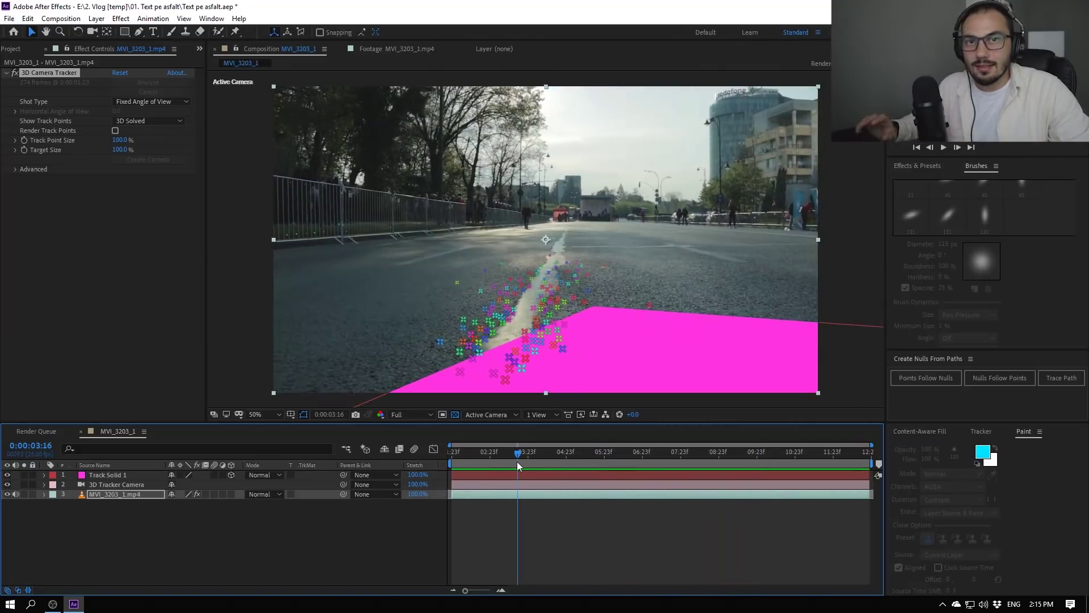
Step: Create a new composition named 10k from the Project panel, adjusting its frame rate
left_click(19, 49)
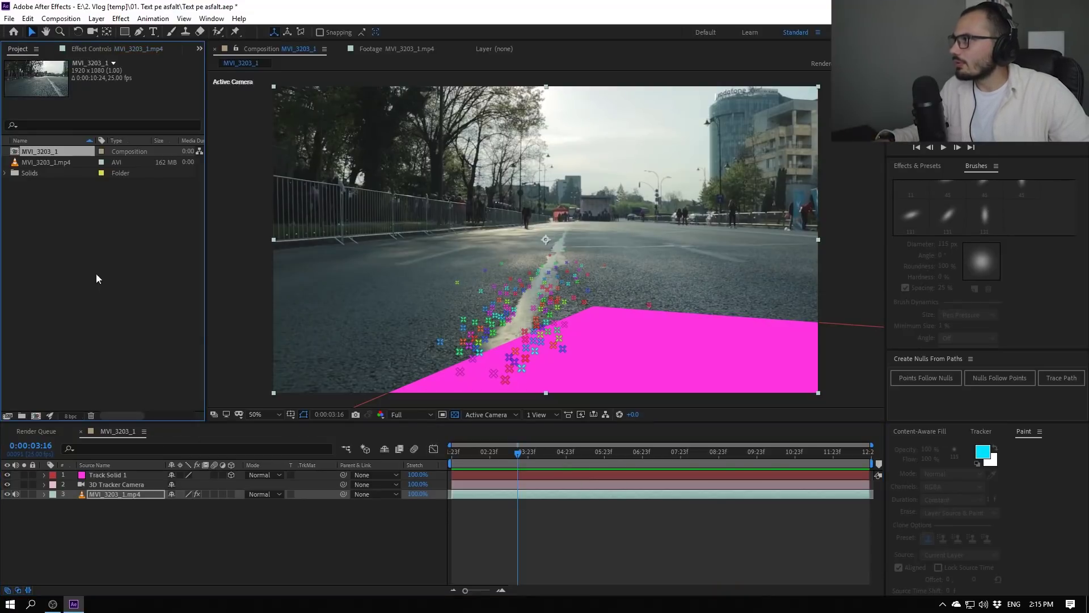
right_click(78, 256)
left_click(104, 263)
type("10")
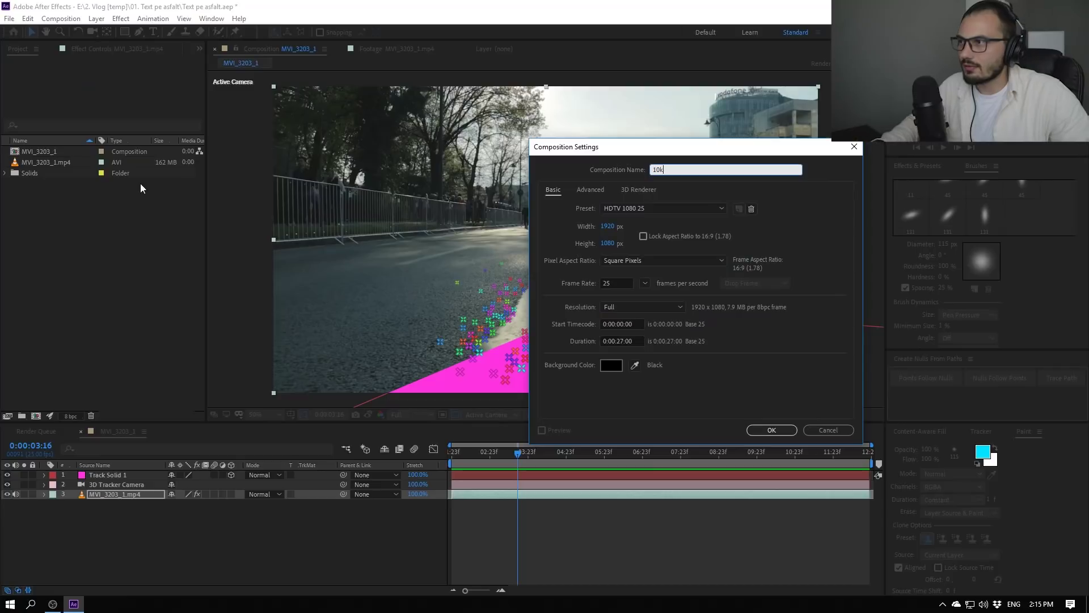
left_click(616, 283)
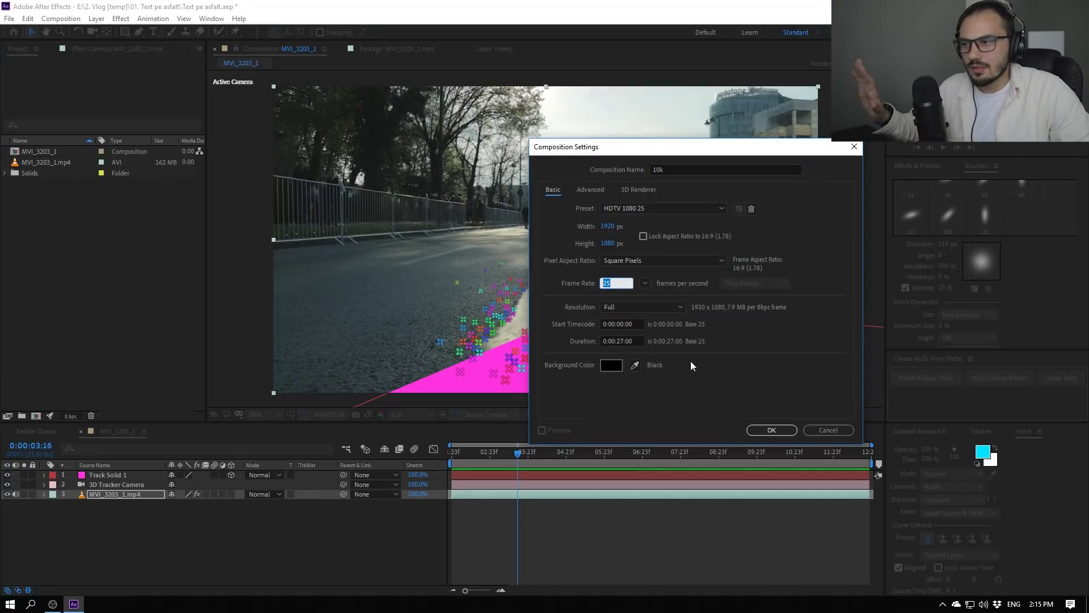
left_click(771, 430)
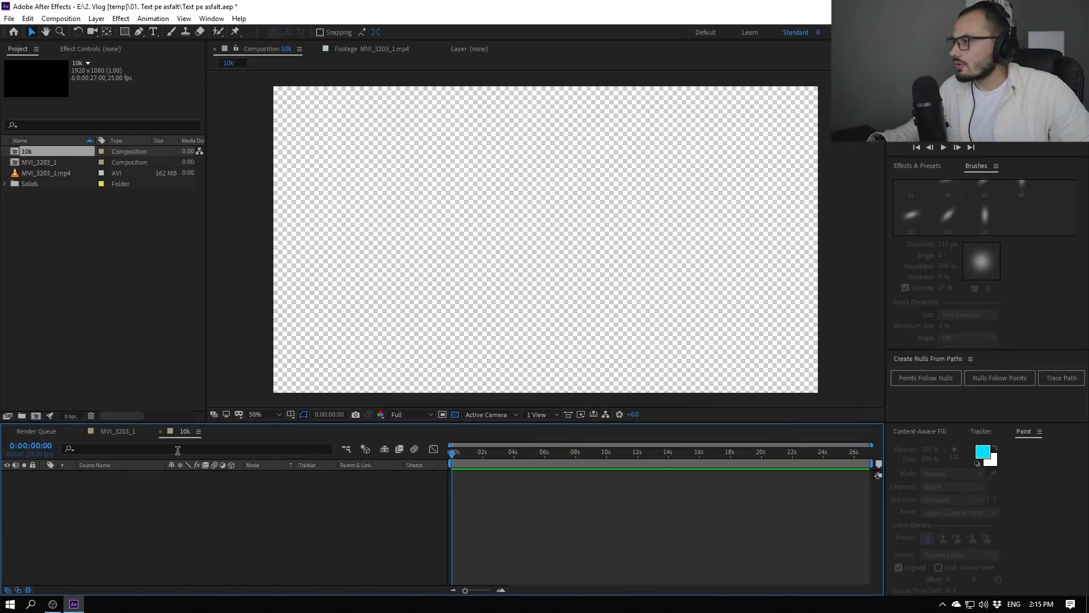
Step: Add a white '10K' text layer, move it toward frame centre, and queue the comp for rendering
right_click(165, 489)
mouse_move(209, 366)
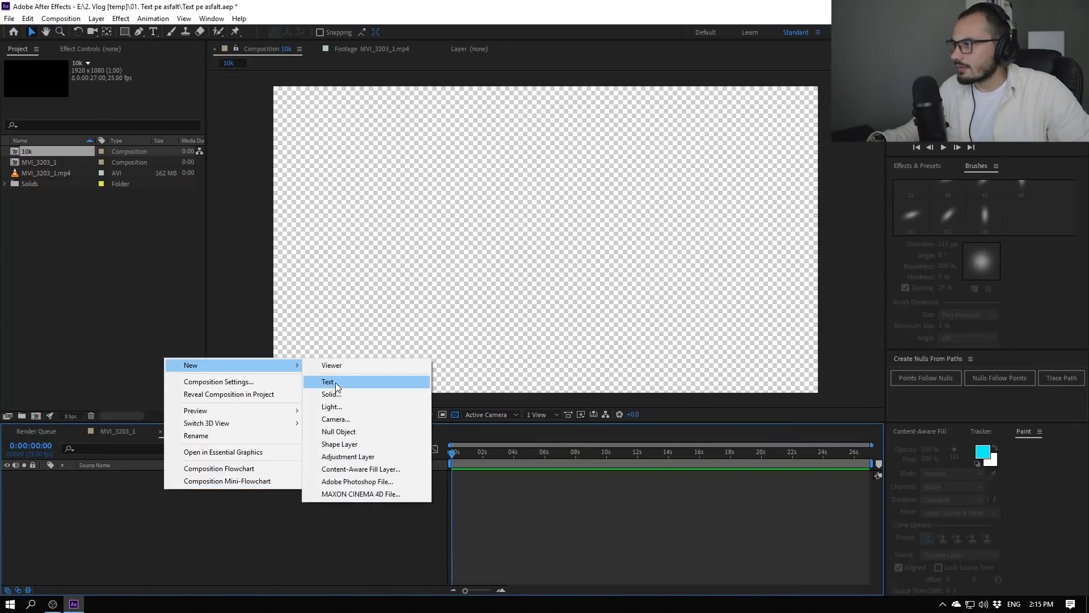
left_click(328, 382)
type("10k")
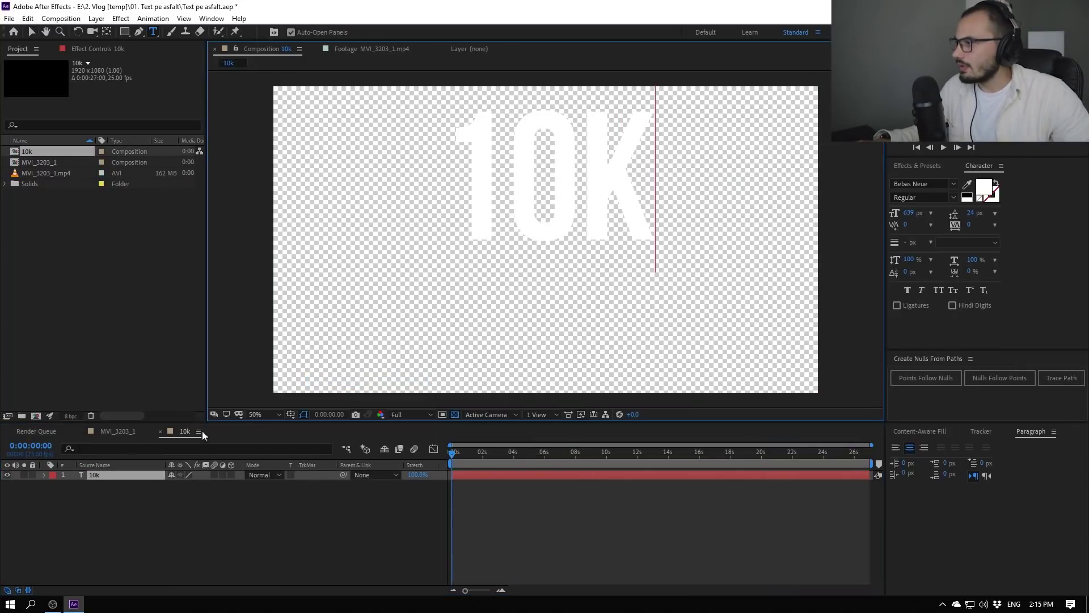
left_click(83, 475)
key("v")
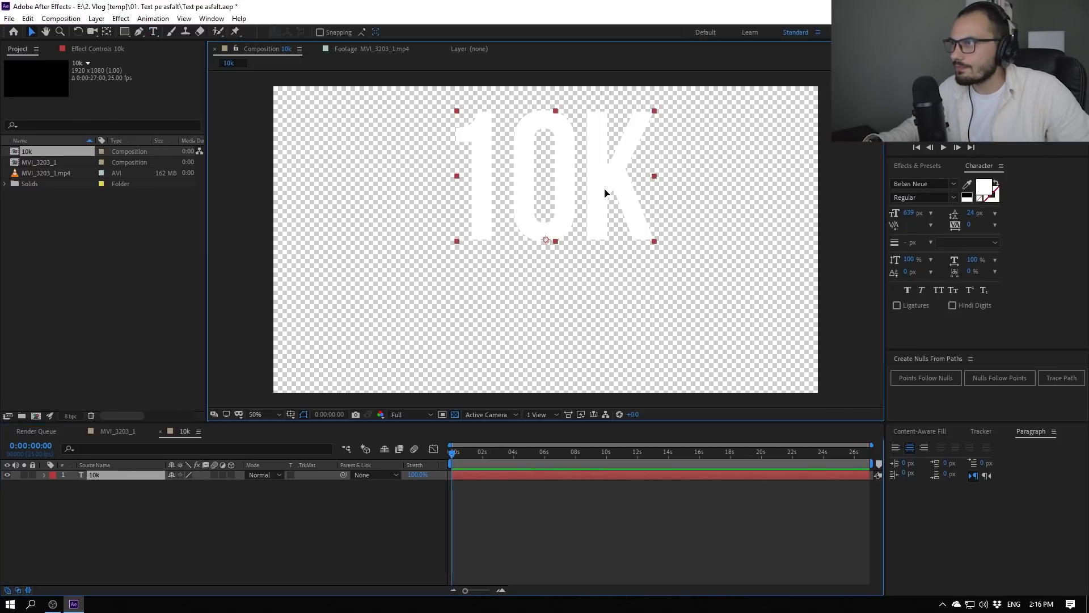
left_click_drag(603, 192, 583, 253)
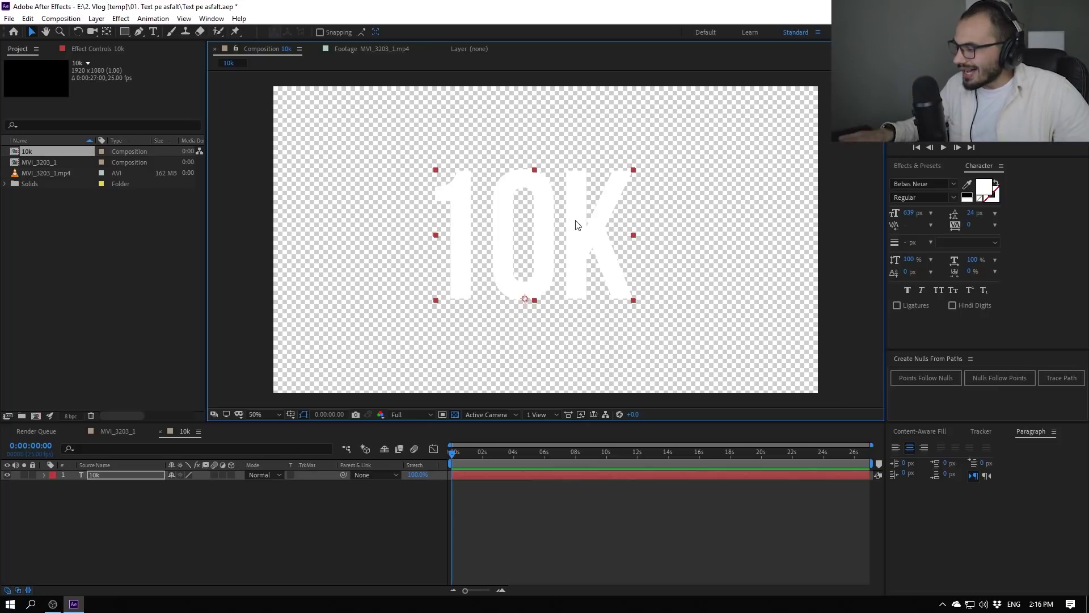
key("ctrl+m")
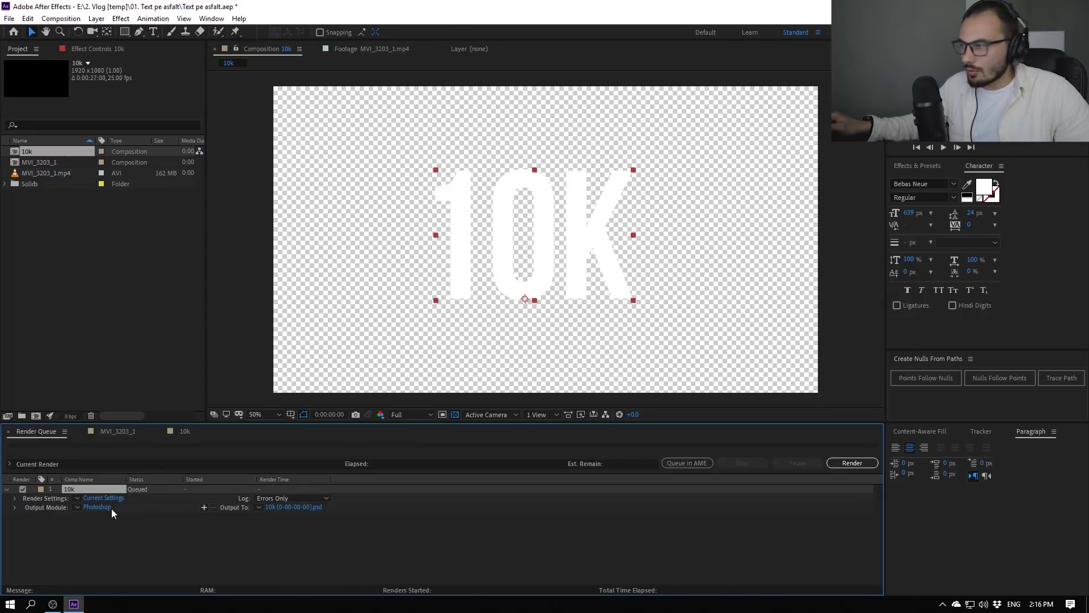
Step: Render the 10k frame to brushPS.psd and open the file in Photoshop
left_click(289, 508)
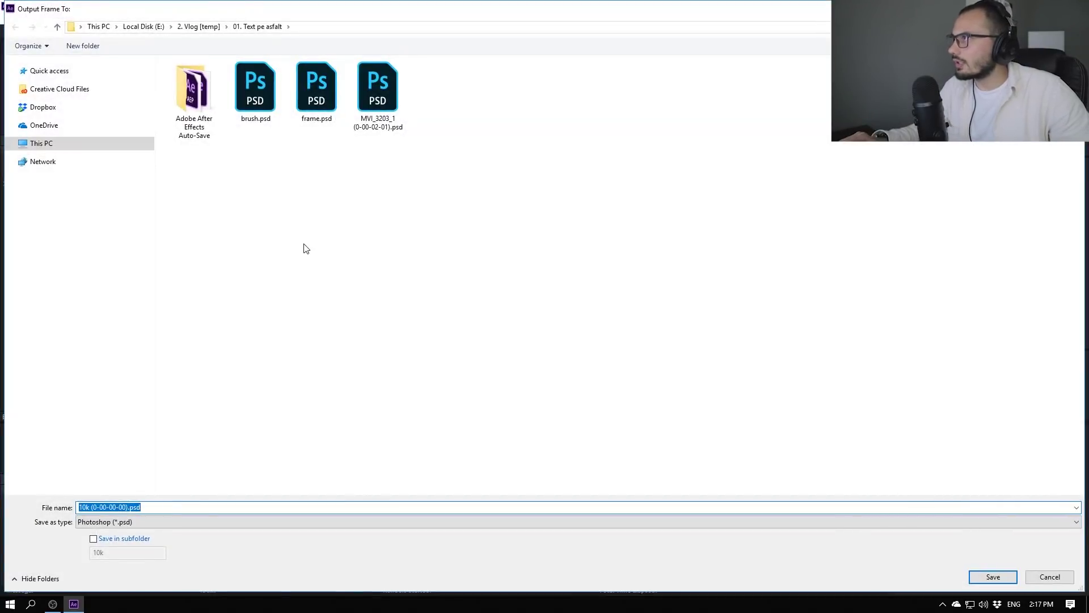
type("b")
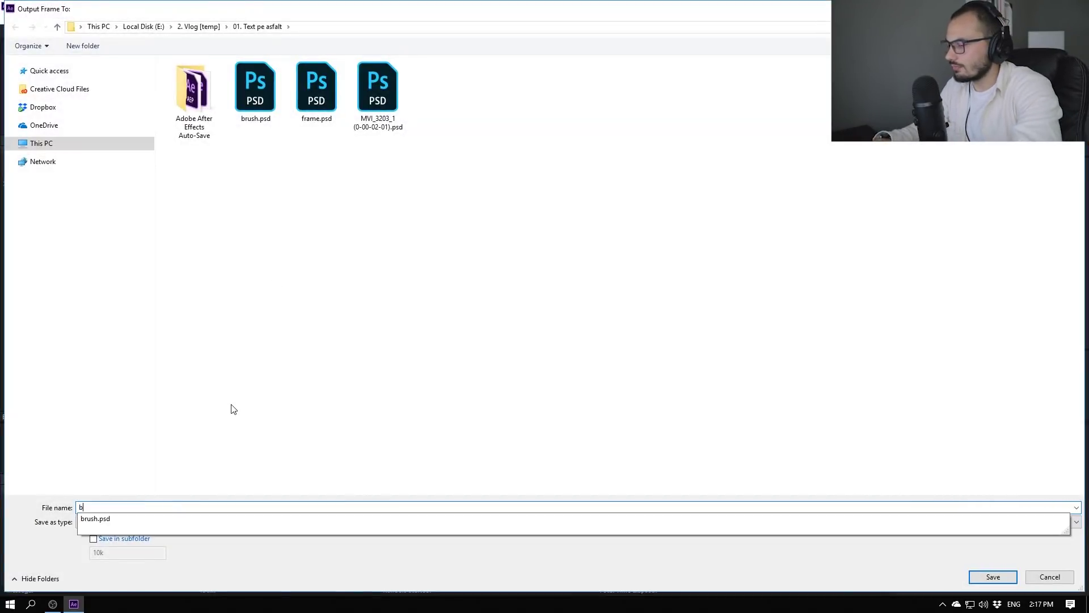
type("rushPS")
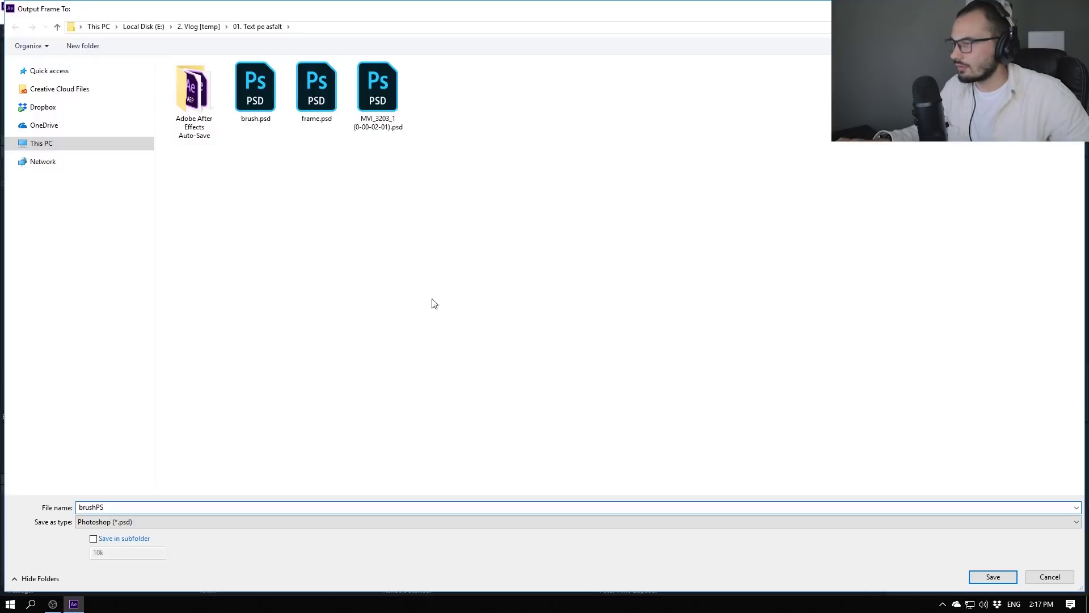
left_click(993, 577)
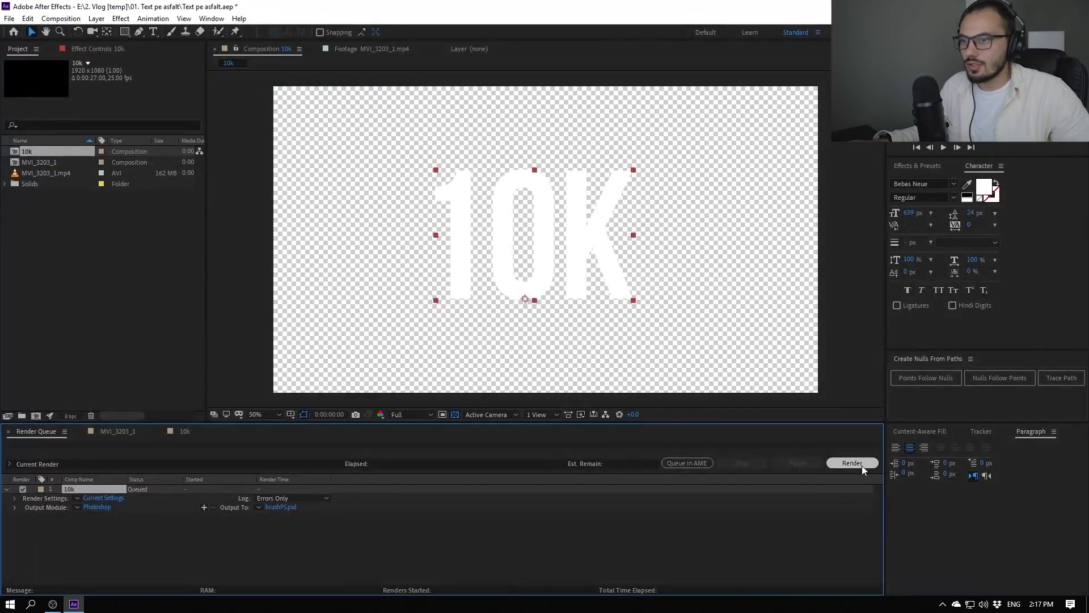
left_click(852, 463)
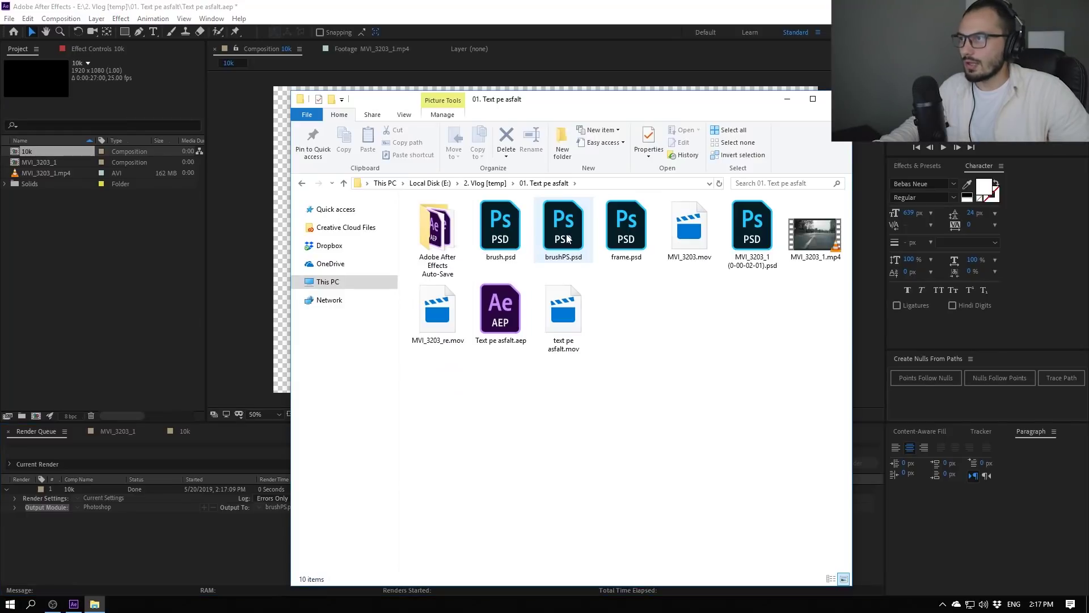
left_click(567, 239)
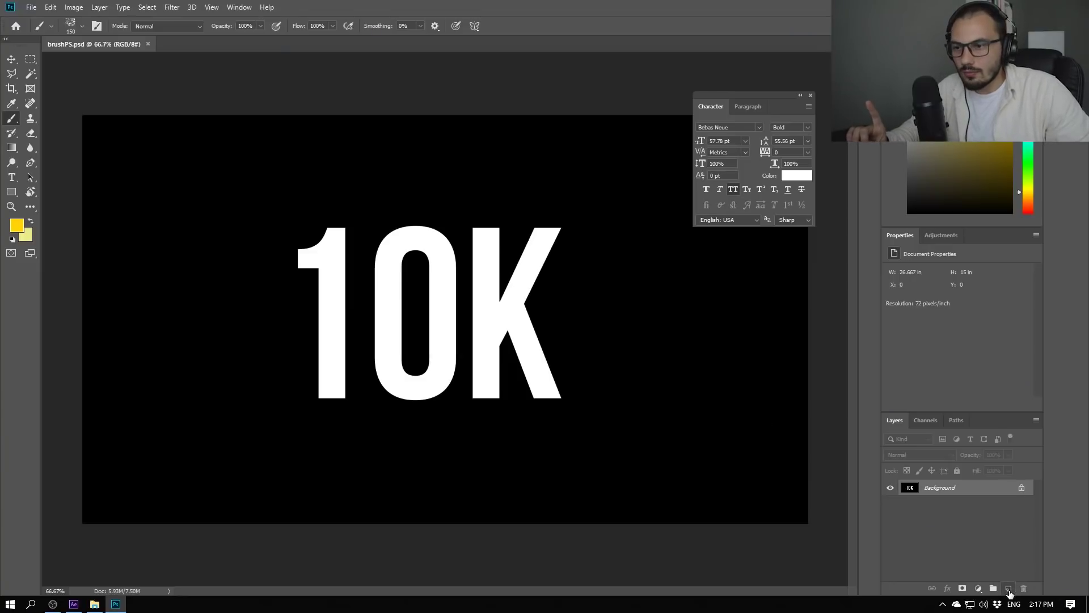
Step: Add a new Layer 1 and select the KYLE Bonus Chunky Charcoal brush preset
left_click(1010, 589)
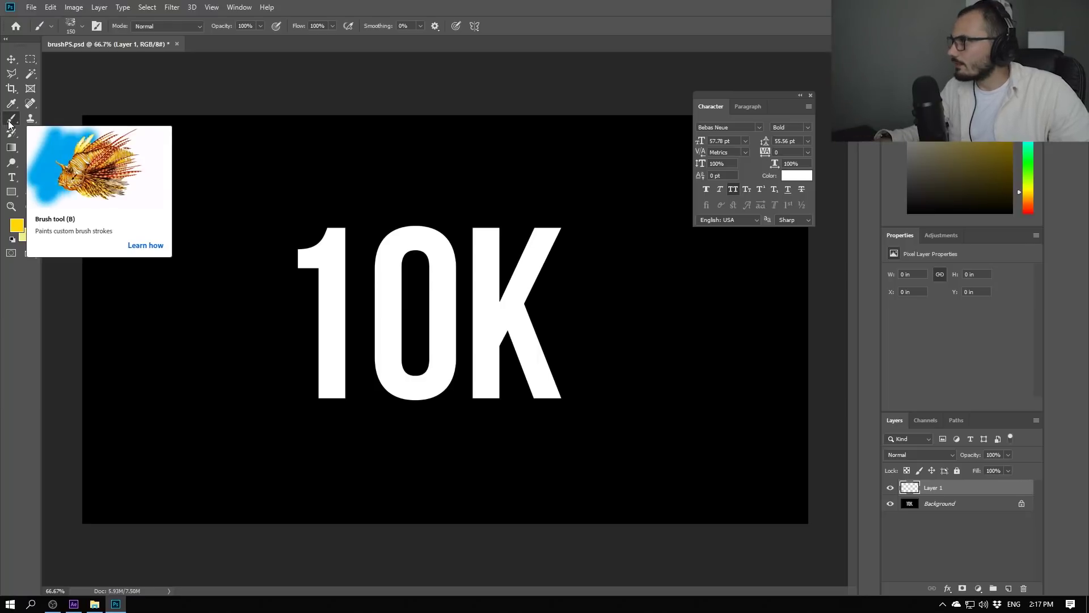
left_click(82, 26)
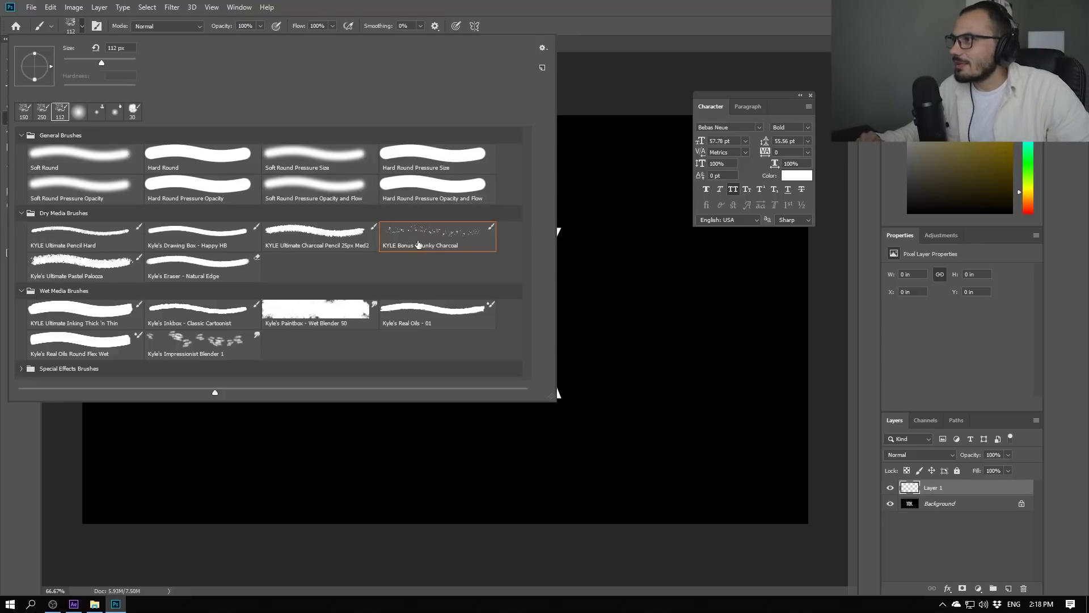
left_click(553, 34)
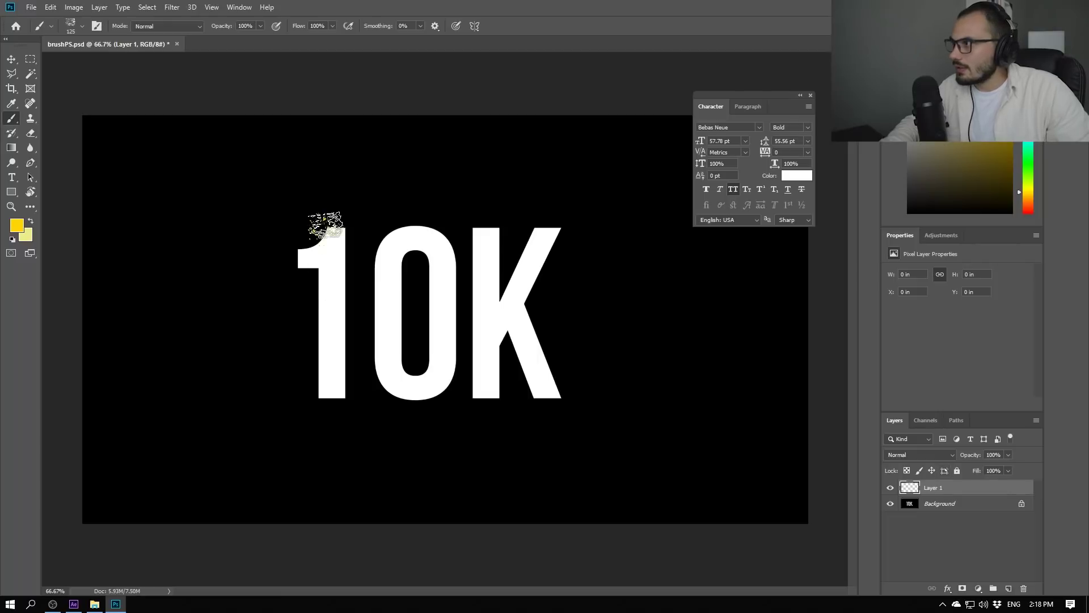
Step: Paint yellow charcoal strokes around the 10K letters and hide the black Background layer
mouse_move(323, 224)
left_mouse_down()
mouse_move(449, 229)
mouse_move(508, 219)
mouse_move(555, 338)
mouse_move(489, 409)
mouse_move(462, 335)
mouse_move(466, 245)
mouse_move(515, 339)
mouse_move(381, 412)
mouse_move(371, 260)
mouse_move(344, 420)
mouse_move(283, 244)
left_mouse_up()
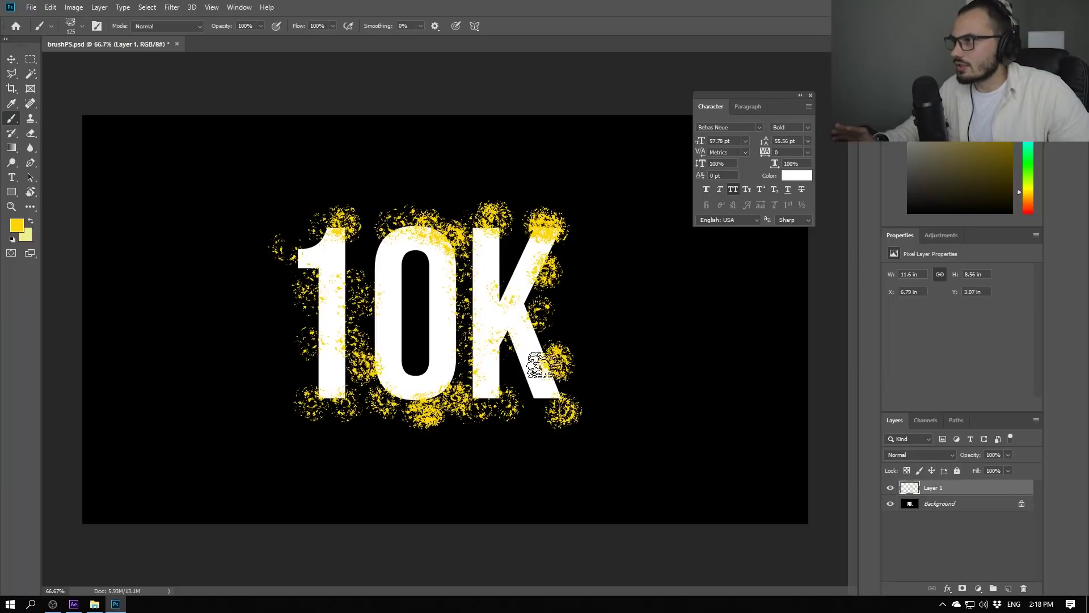
left_click(295, 233)
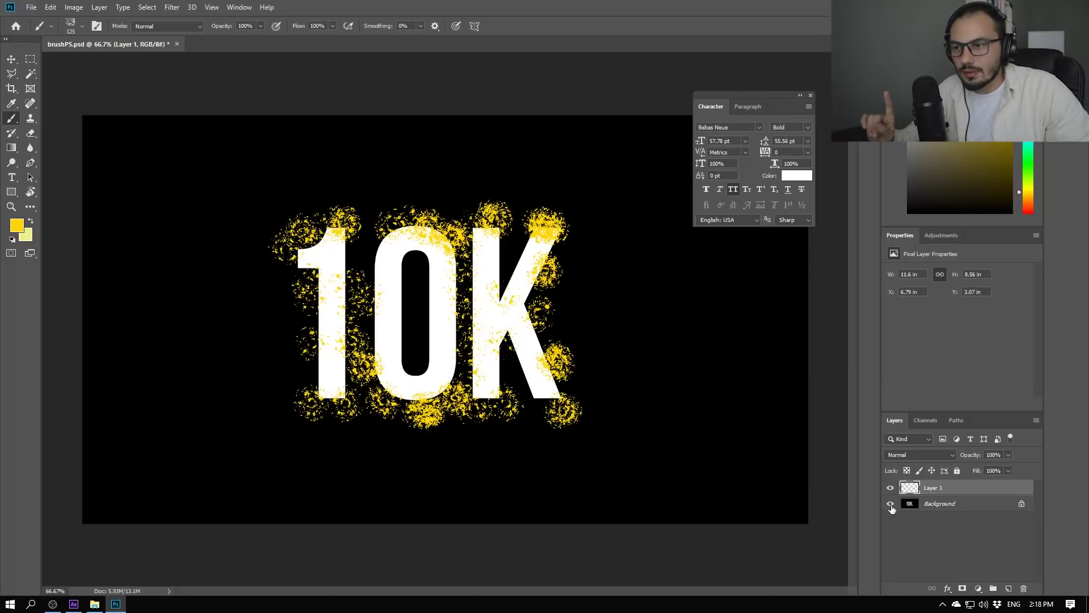
left_click(889, 505)
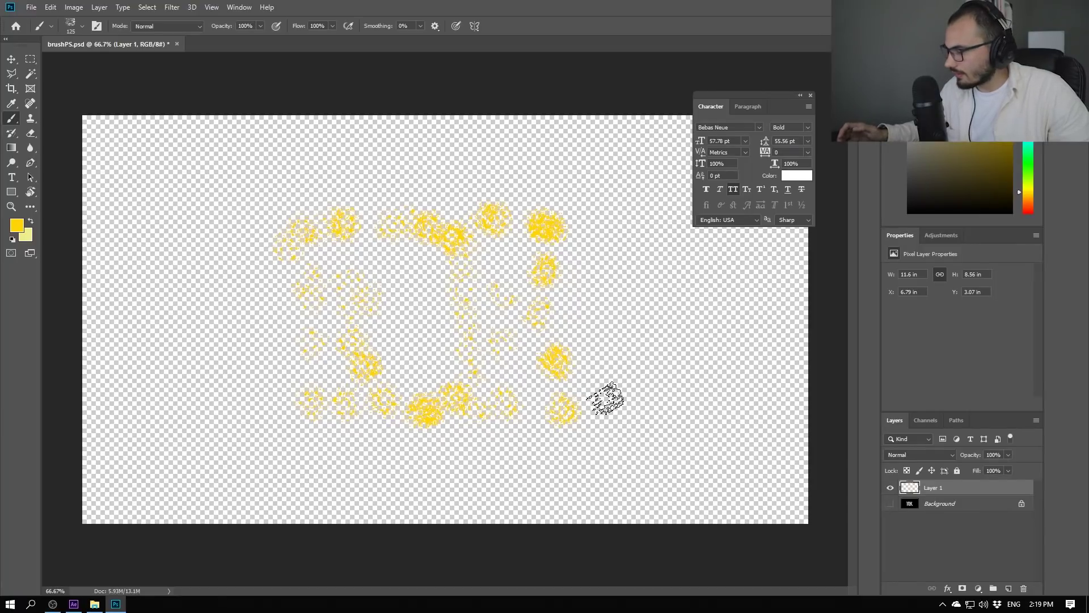
Step: Save the file under a new name as a layered PSD with Maximize Compatibility
key("ctrl+shift+s")
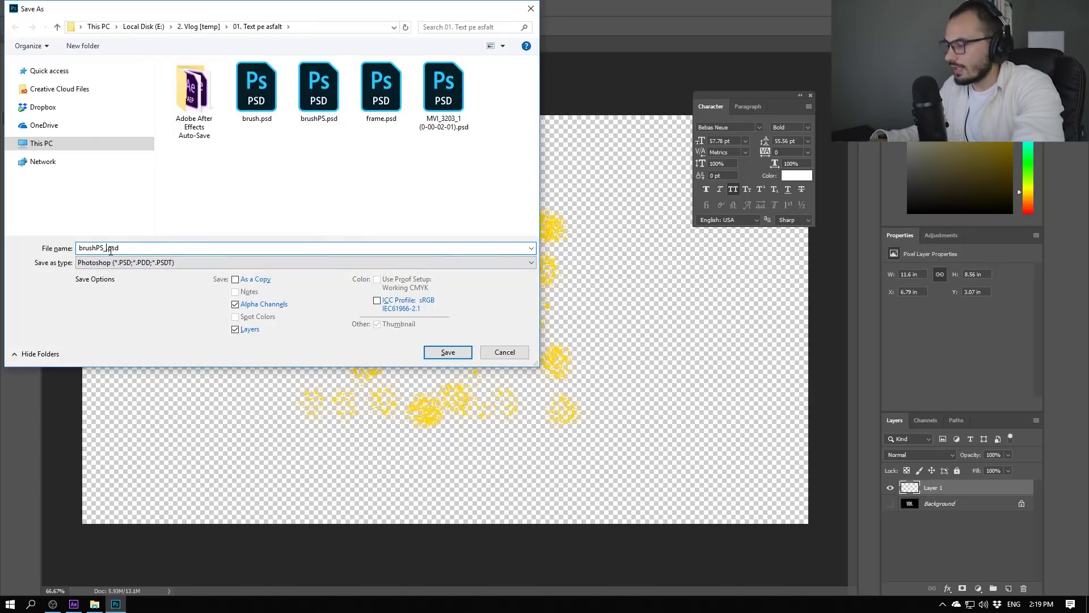
key("Return")
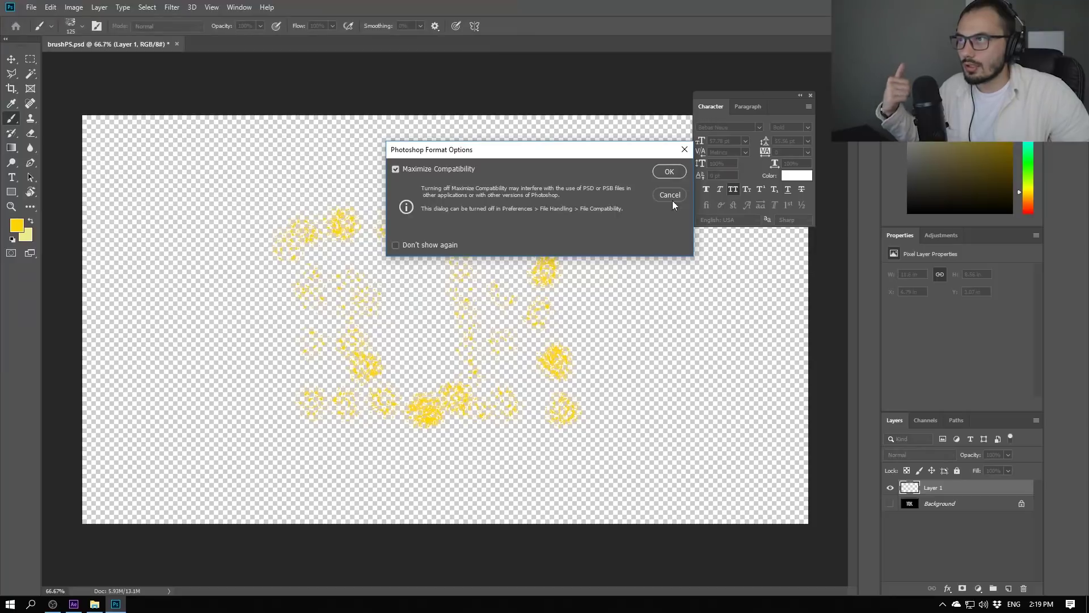
left_click(669, 171)
Step: Import brushPS_editat.psd into After Effects and place it above the text in the 10k comp
left_click(74, 605)
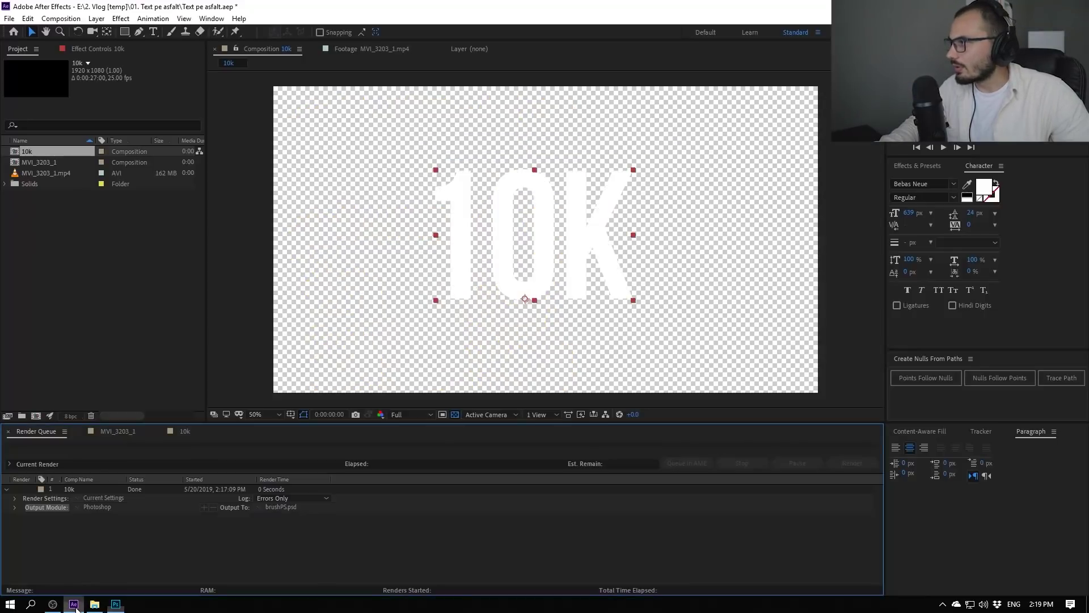
left_click(95, 267)
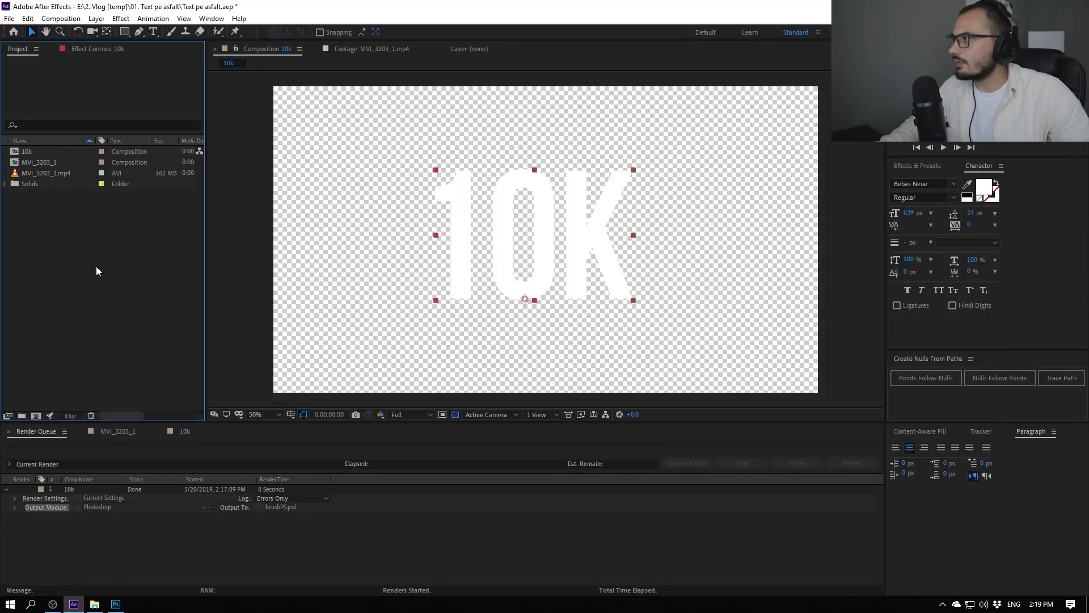
double_click(96, 271)
double_click(331, 128)
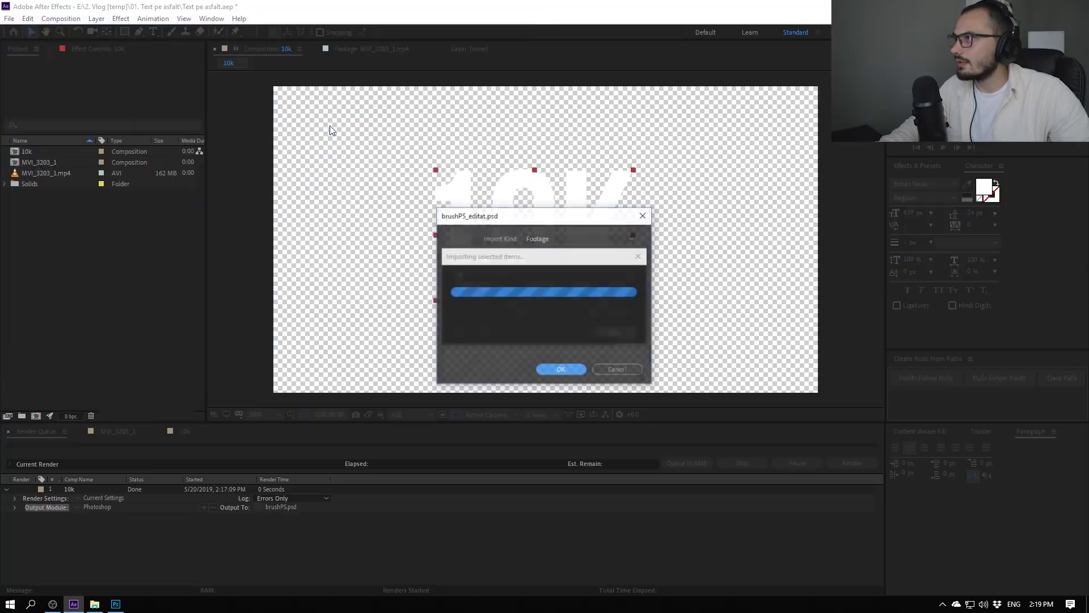
left_click(563, 368)
left_click(184, 431)
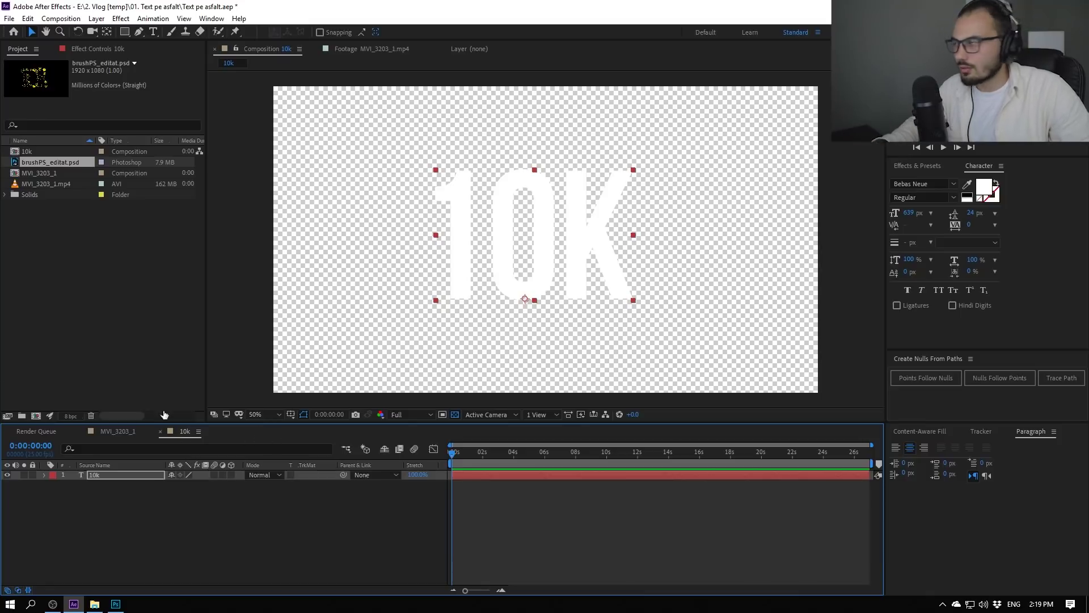
left_click_drag(59, 165, 112, 476)
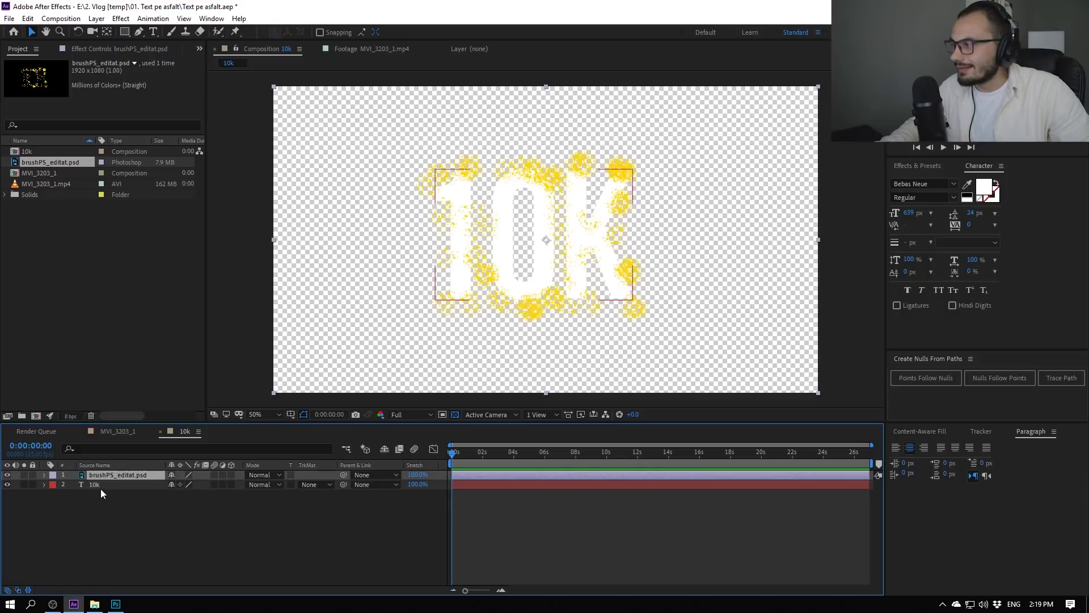
Step: Set the 10k text layer's track matte to Alpha Inverted Matte and view it on black
left_click(100, 487)
left_click(328, 486)
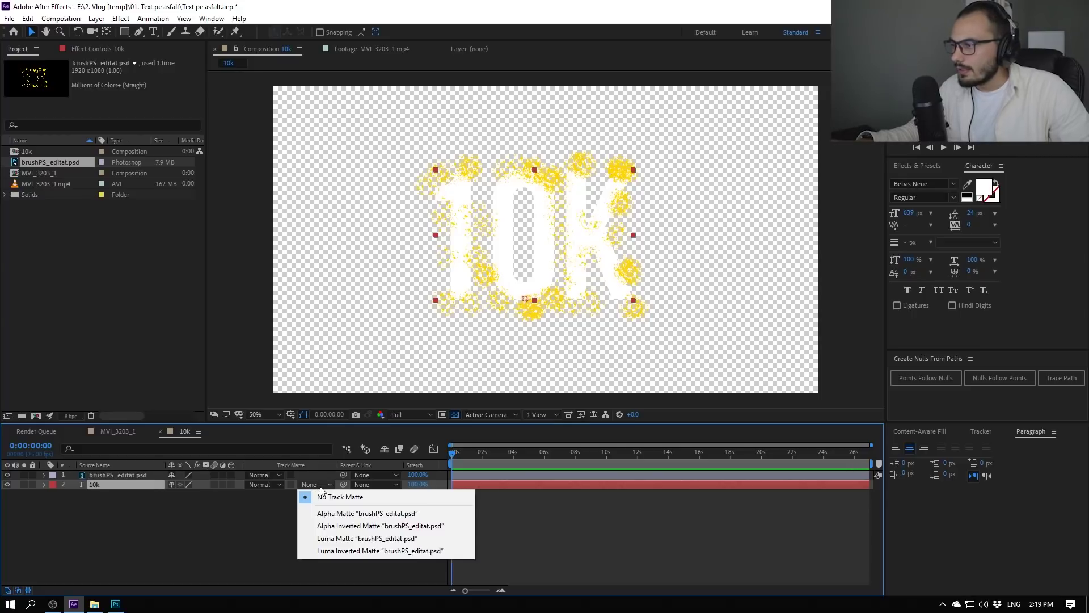
left_click(335, 527)
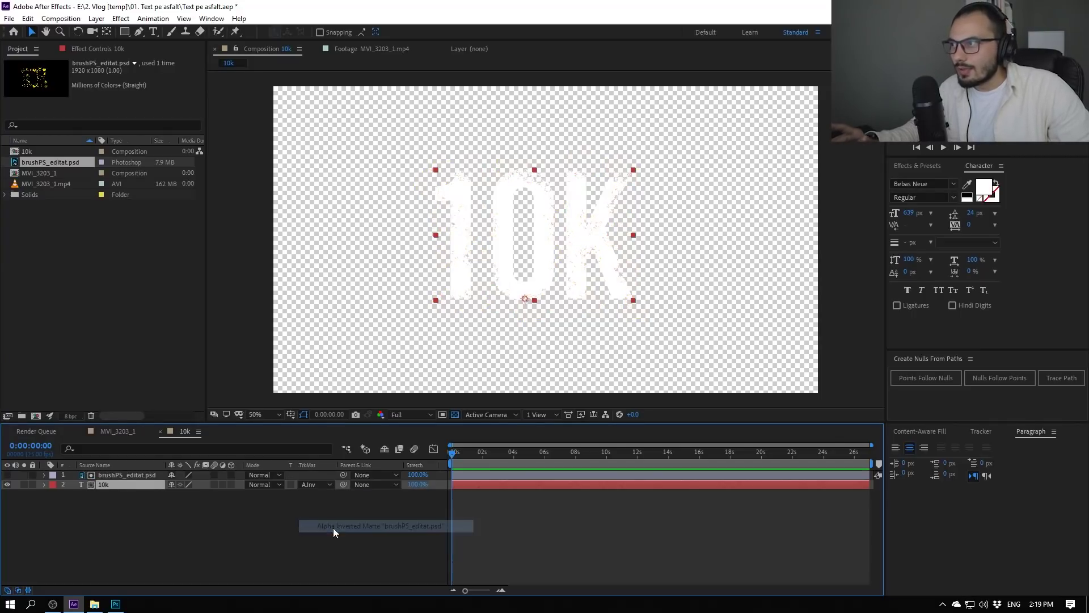
left_click(455, 415)
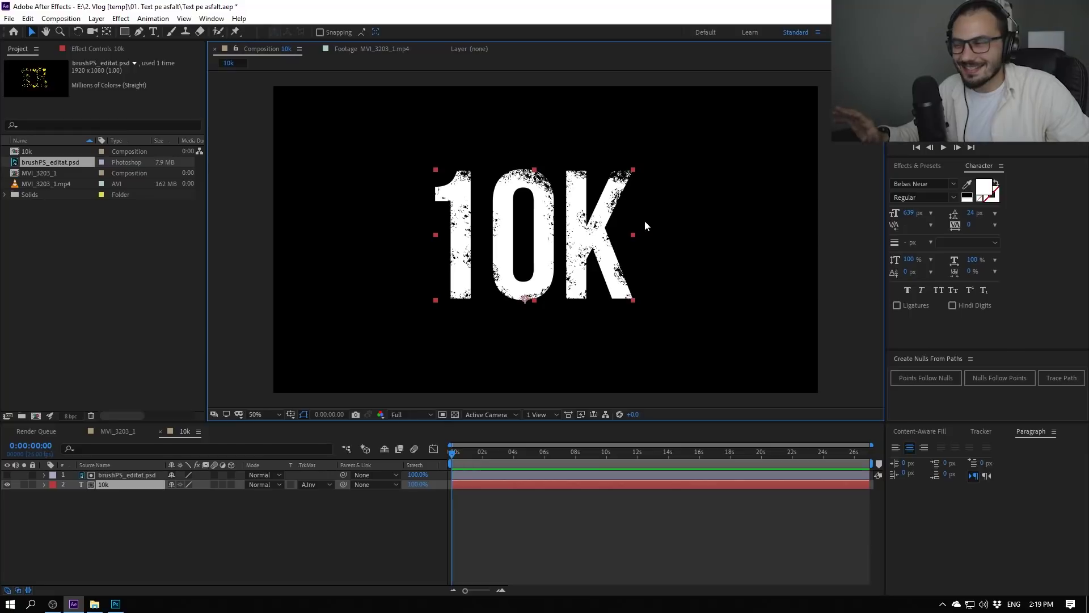
Step: In MVI_3203_1 at about five seconds, Alt-drag the 10k comp onto Track Solid 1 to replace it
left_click(114, 430)
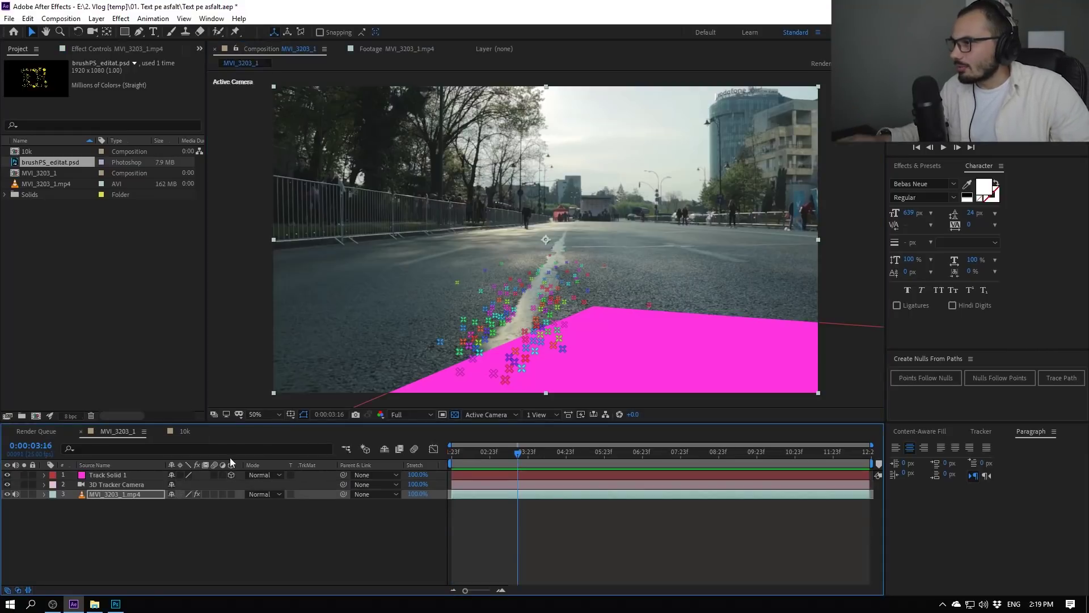
mouse_move(524, 459)
left_mouse_down()
mouse_move(610, 464)
mouse_move(579, 468)
left_mouse_up()
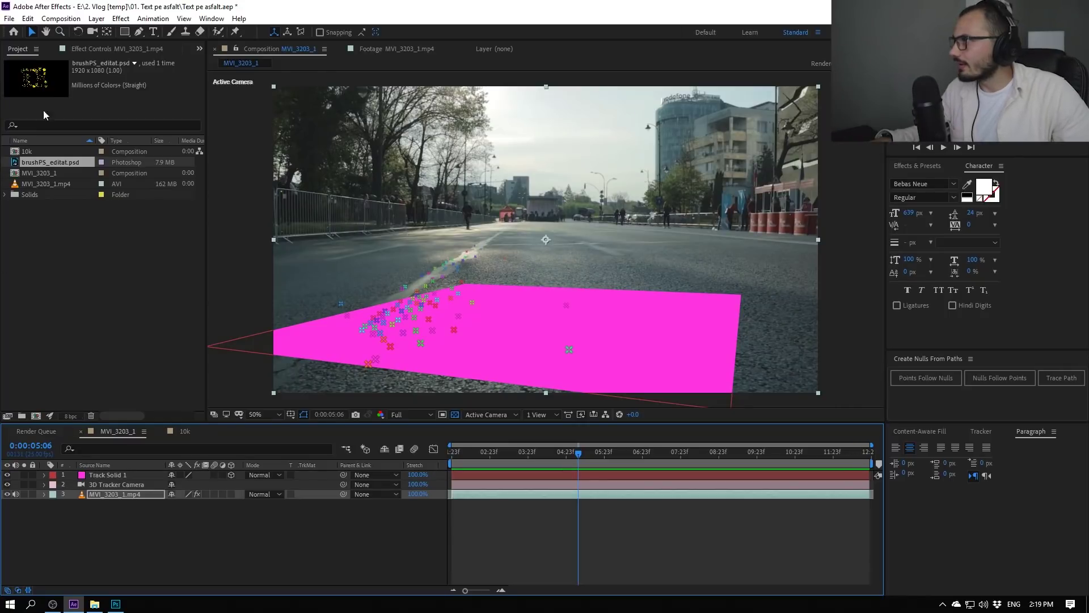
left_click(35, 153)
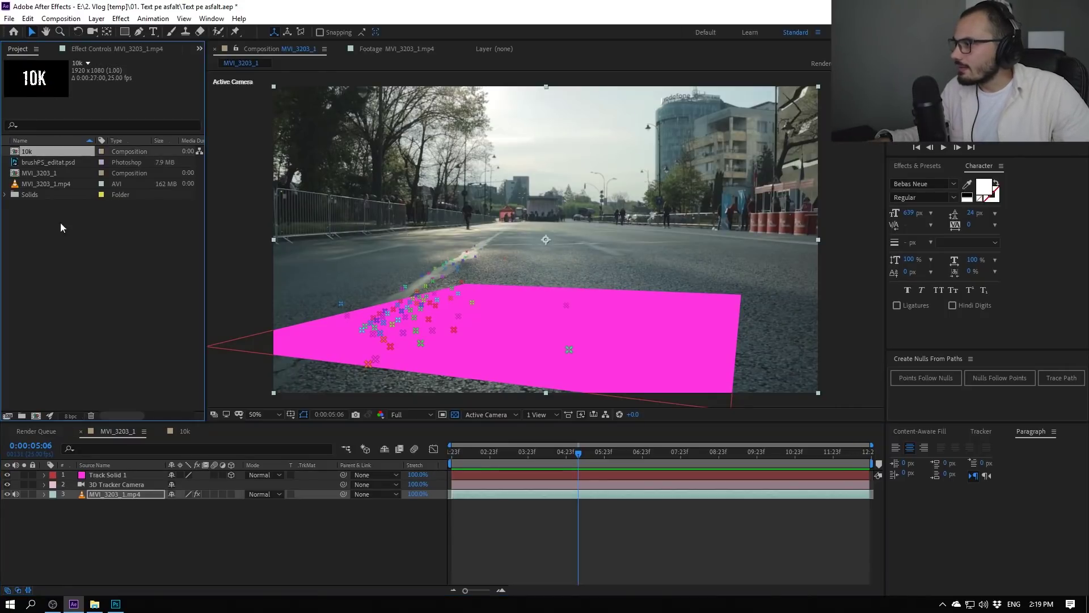
left_click(113, 475)
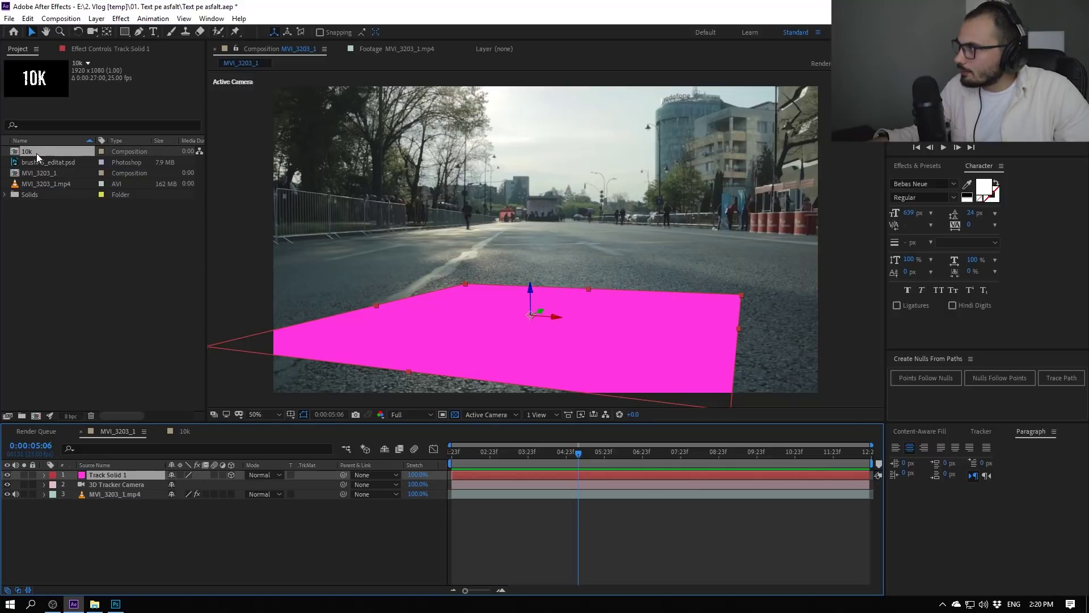
left_click_drag(37, 153, 121, 482)
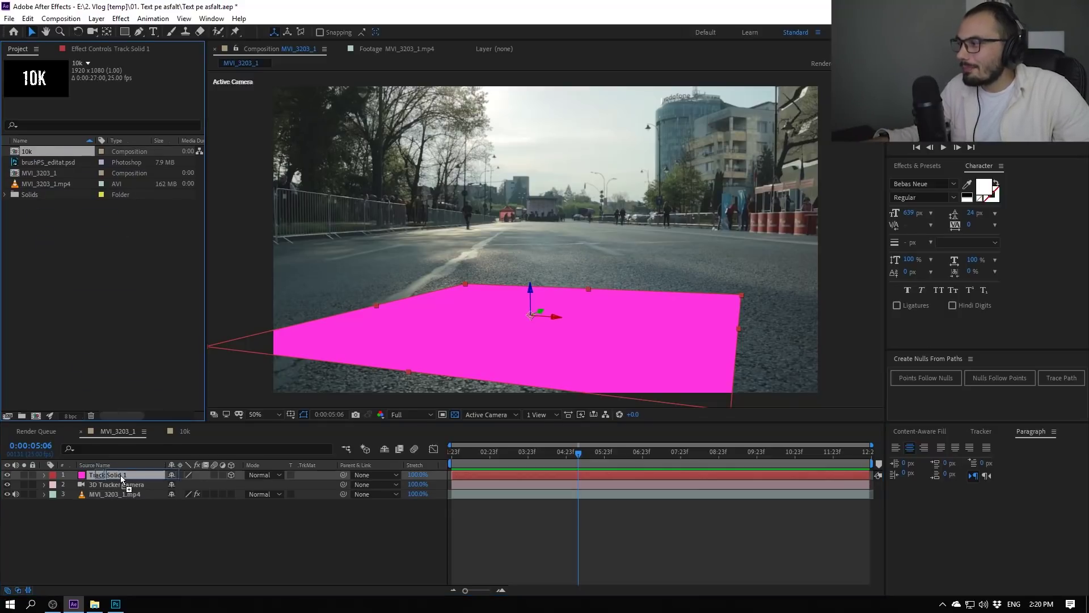
left_click_drag(121, 478, 121, 478)
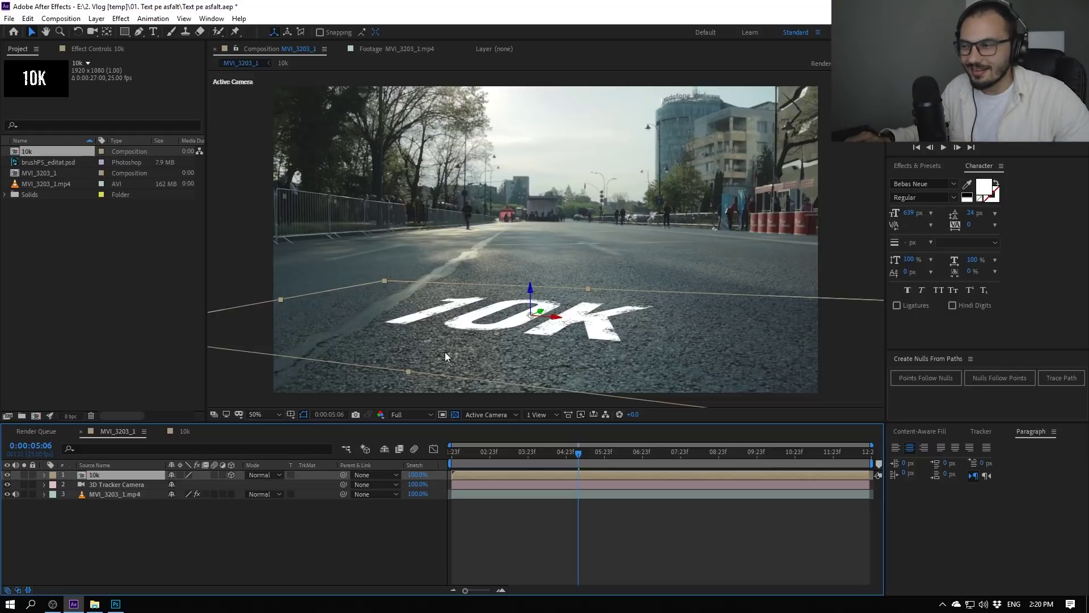
Step: Rotate the 10k layer in 3D to straighten the text, then move it right along X
mouse_move(541, 458)
left_mouse_down()
mouse_move(511, 455)
mouse_move(599, 444)
mouse_move(521, 455)
mouse_move(584, 453)
left_mouse_up()
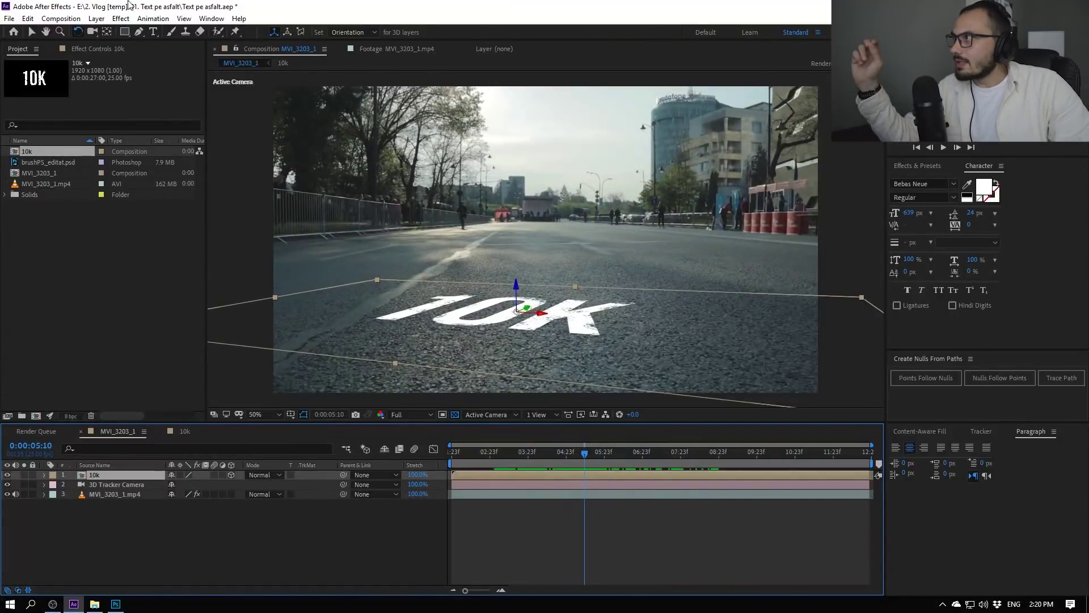
key("w")
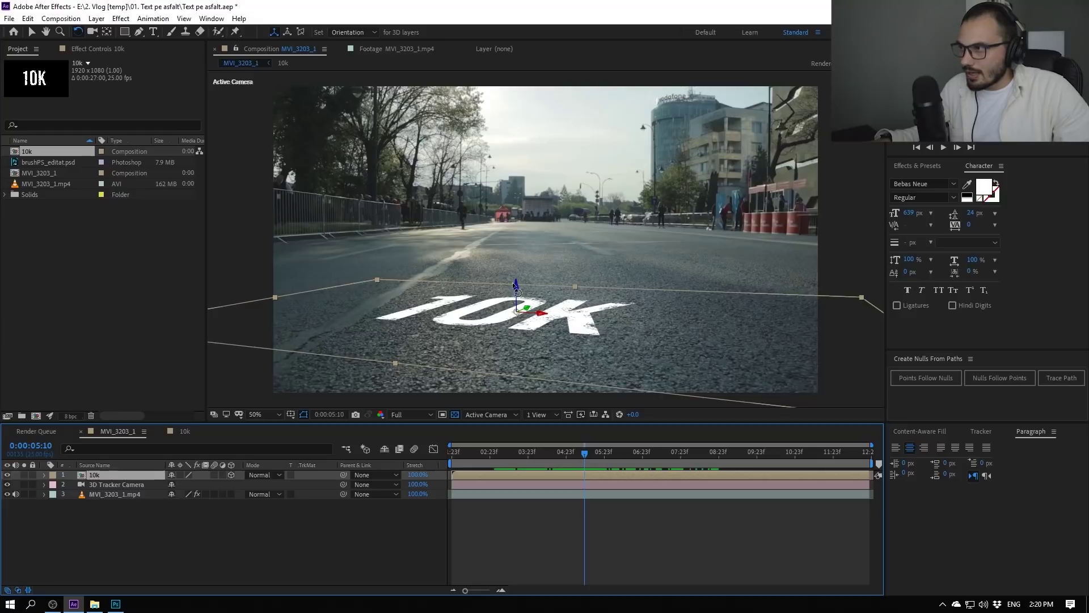
left_click_drag(517, 288, 523, 292)
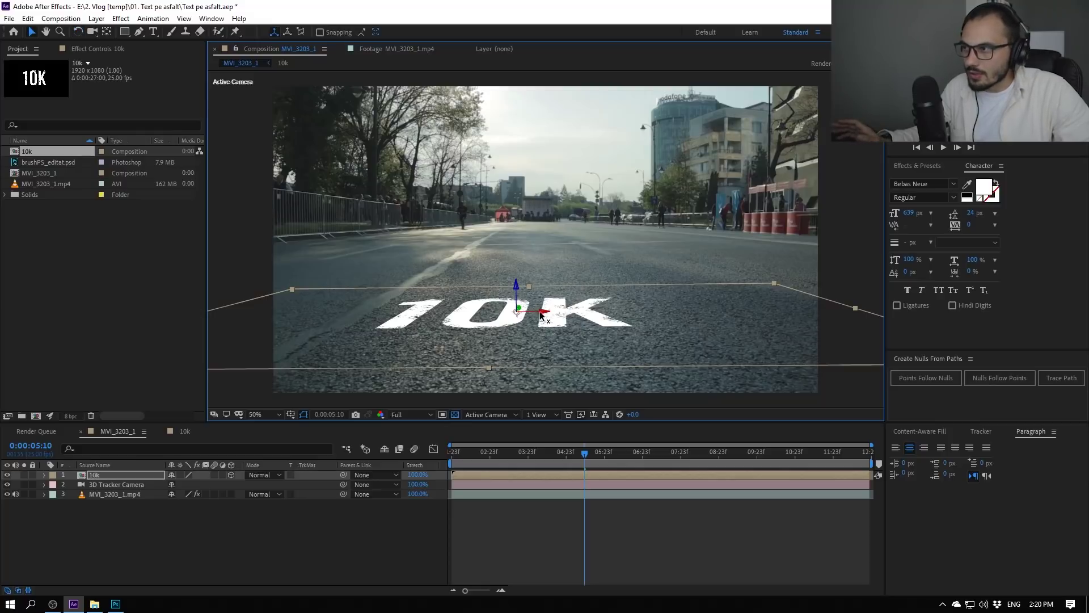
left_click_drag(540, 314, 551, 314)
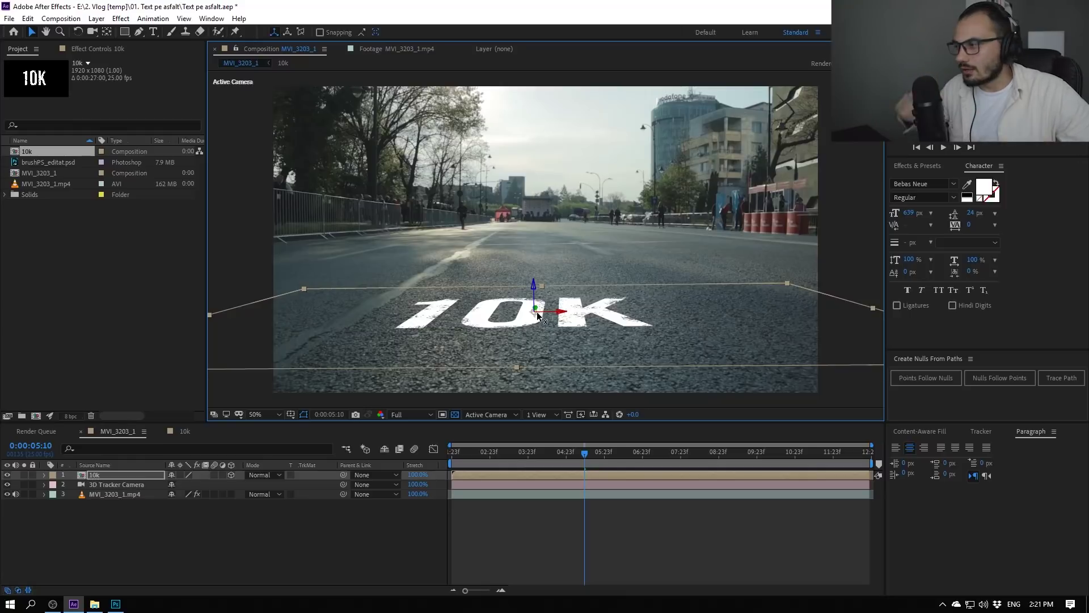
Step: Set the 10k layer's blend mode to Overlay
left_click(292, 471)
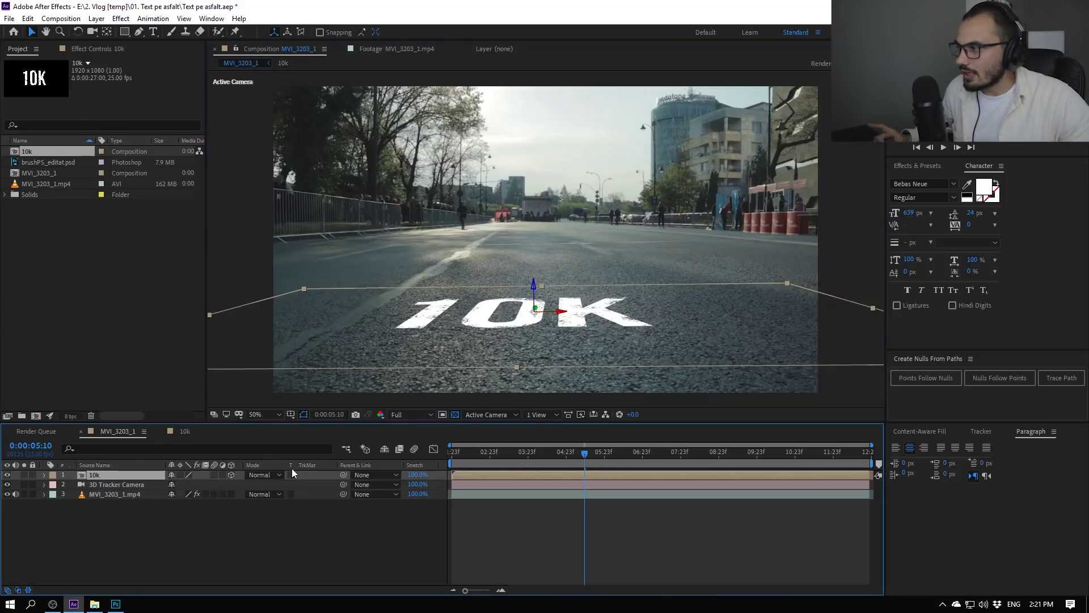
left_click(271, 476)
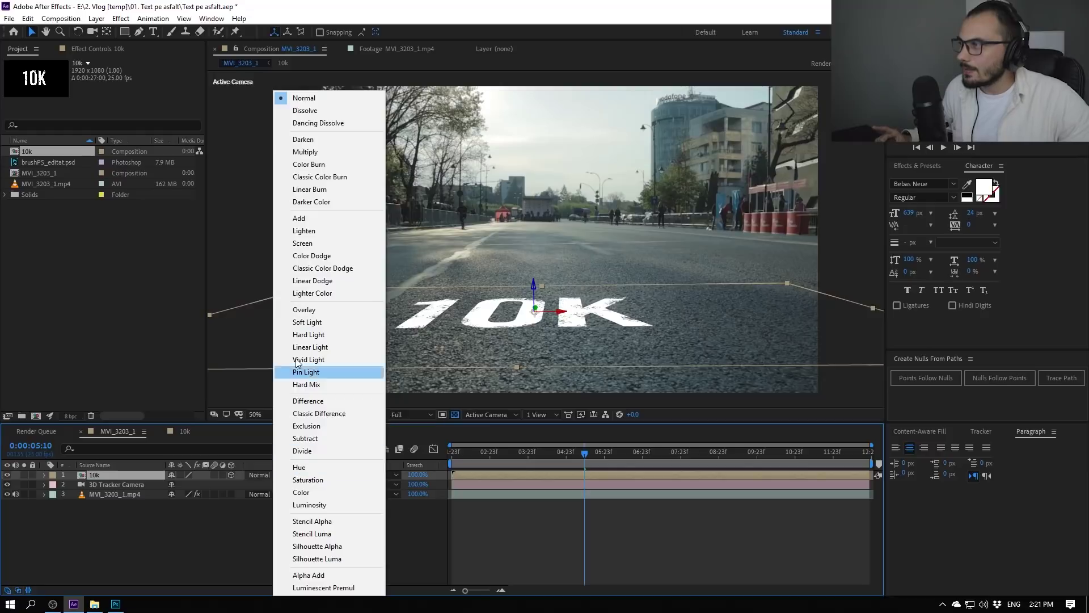
left_click(297, 312)
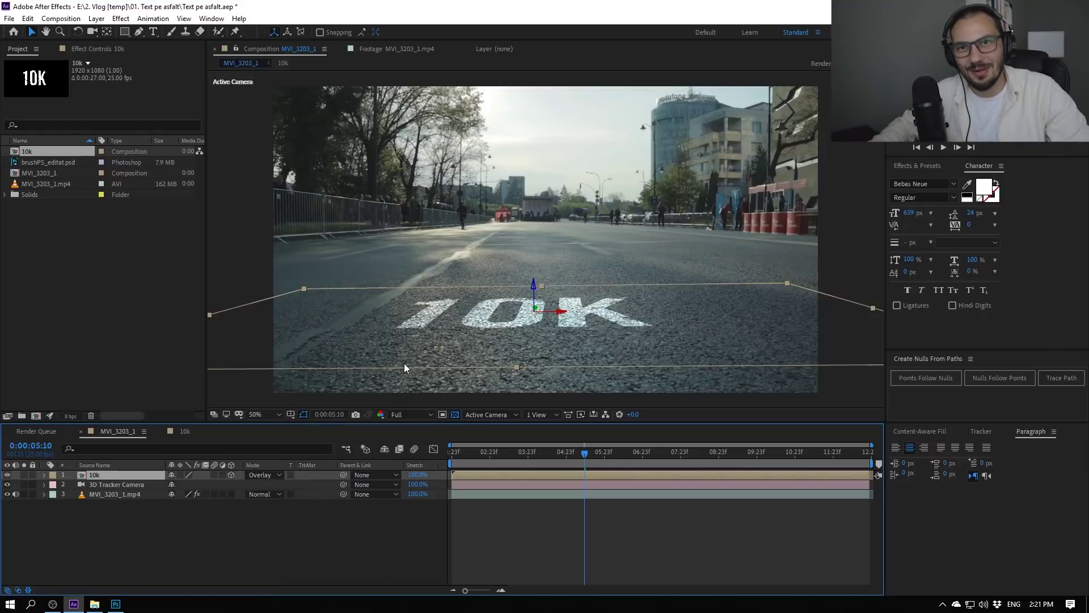
Step: Play a preview of the composition from about two seconds in, then stop it
left_click_drag(505, 454, 486, 458)
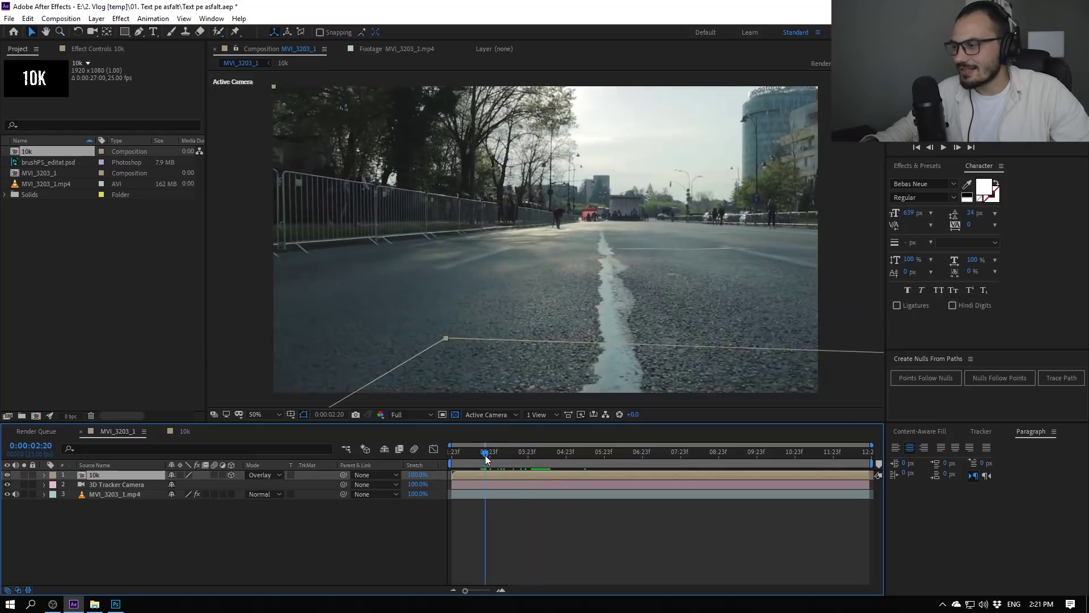
key("space")
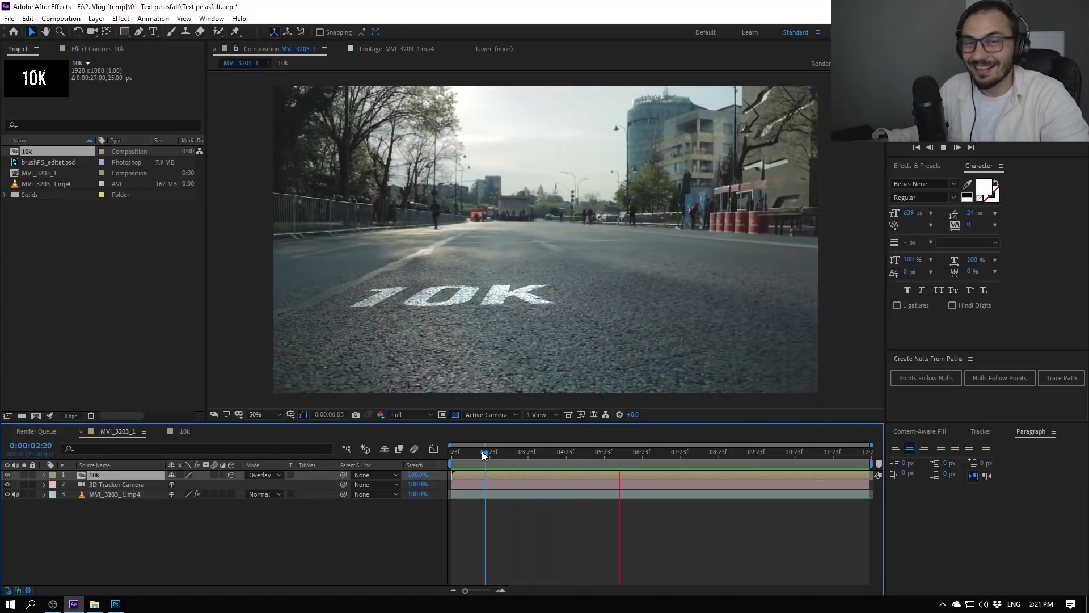
key("space")
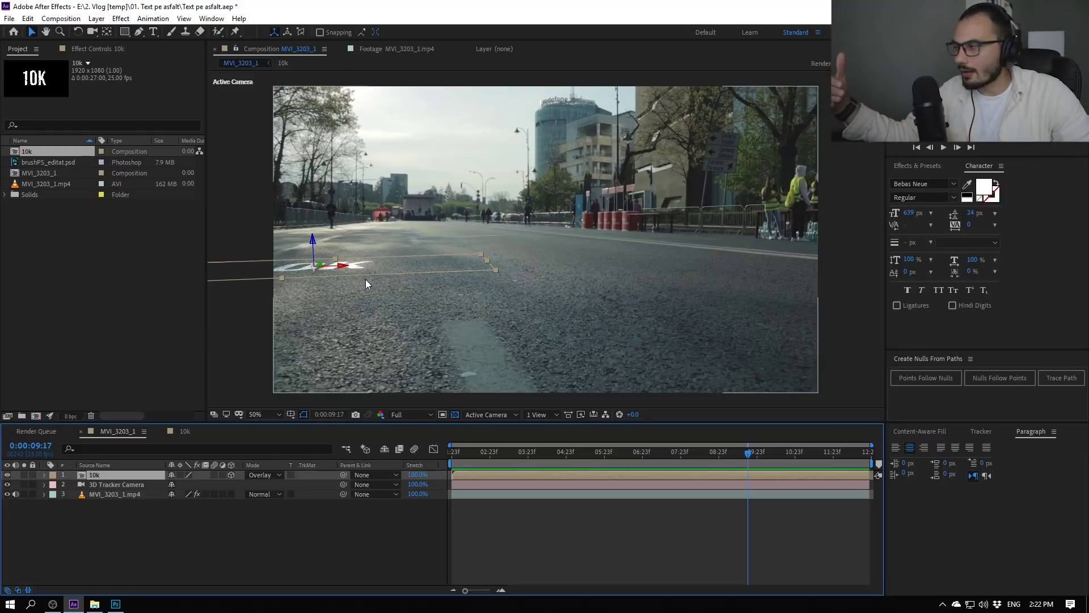
Step: Turn on Depth of Field in the 3D Tracker Camera's Camera Options and zoom in on the road
left_click(113, 485)
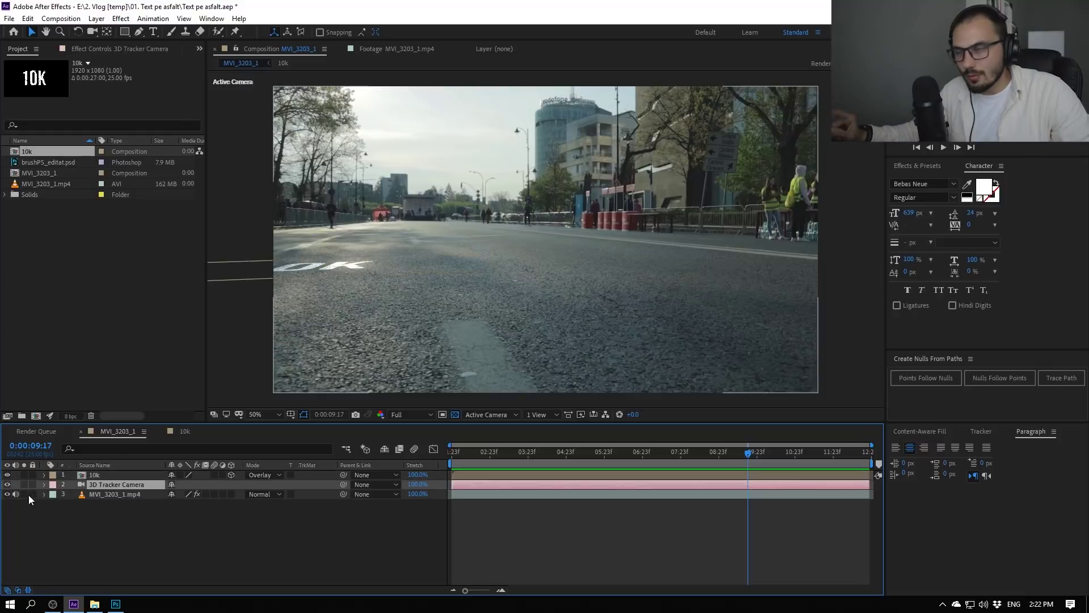
left_click(44, 485)
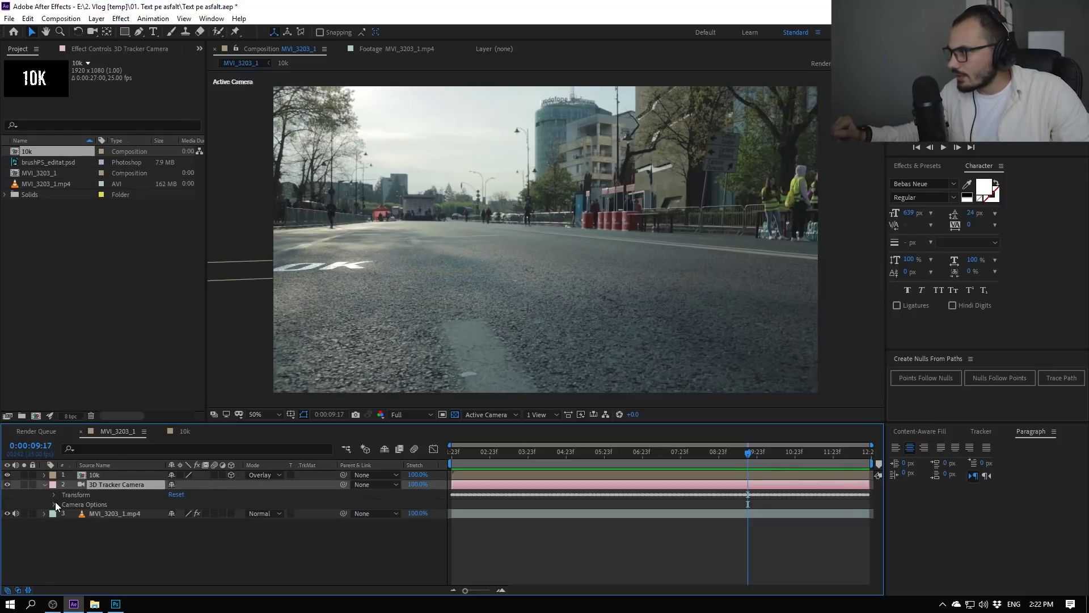
left_click(54, 504)
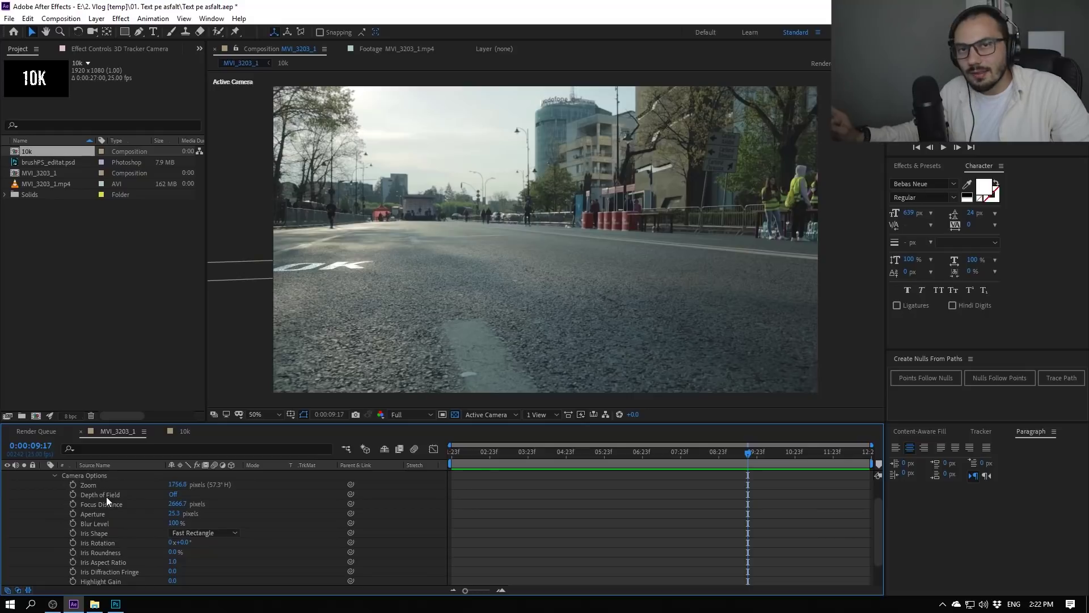
left_click(172, 494)
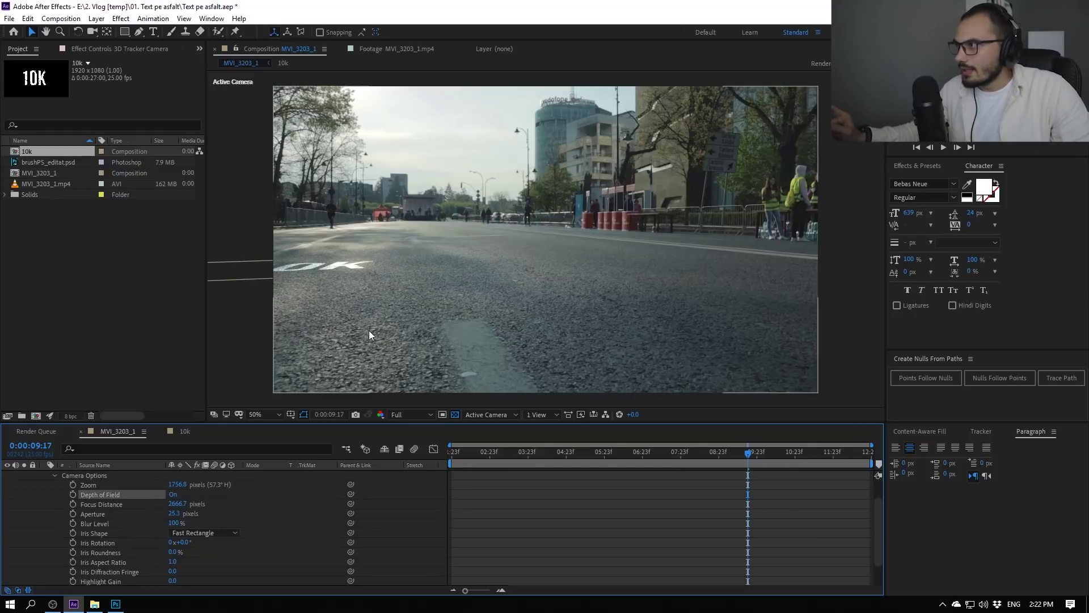
scroll(346, 273, "up", 2)
mouse_move(342, 278)
left_mouse_down()
mouse_move(634, 260)
mouse_move(508, 262)
left_mouse_up()
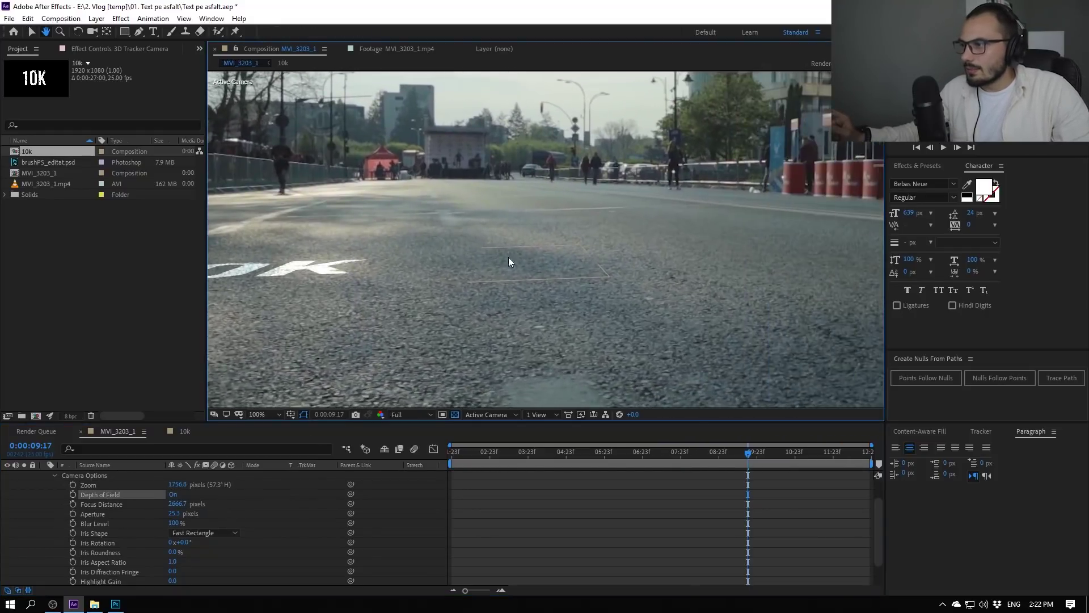
left_click(546, 414)
left_click(551, 440)
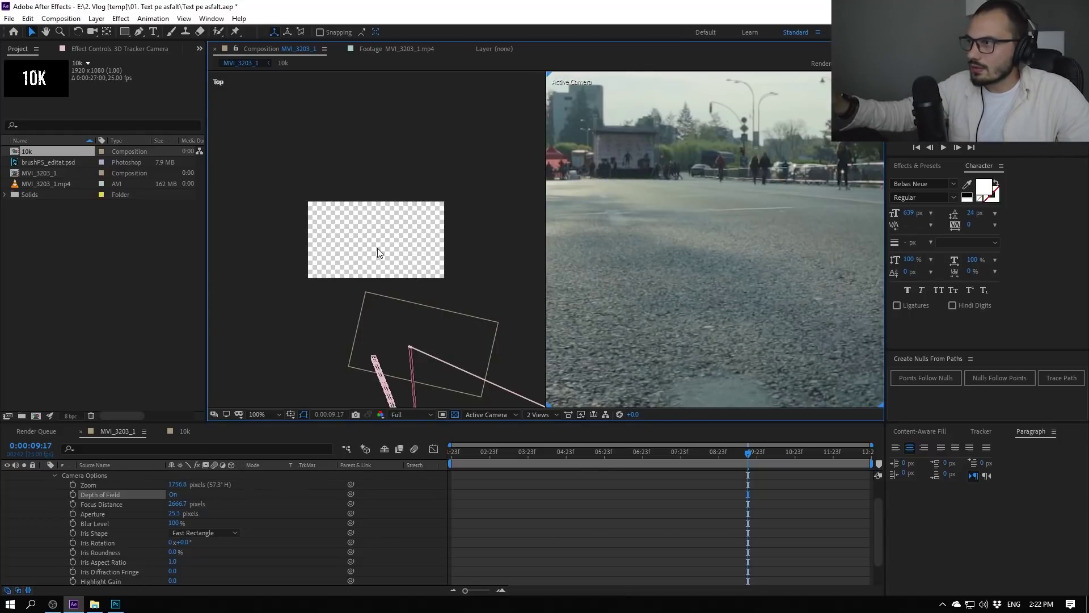
scroll(730, 261, "down", 2)
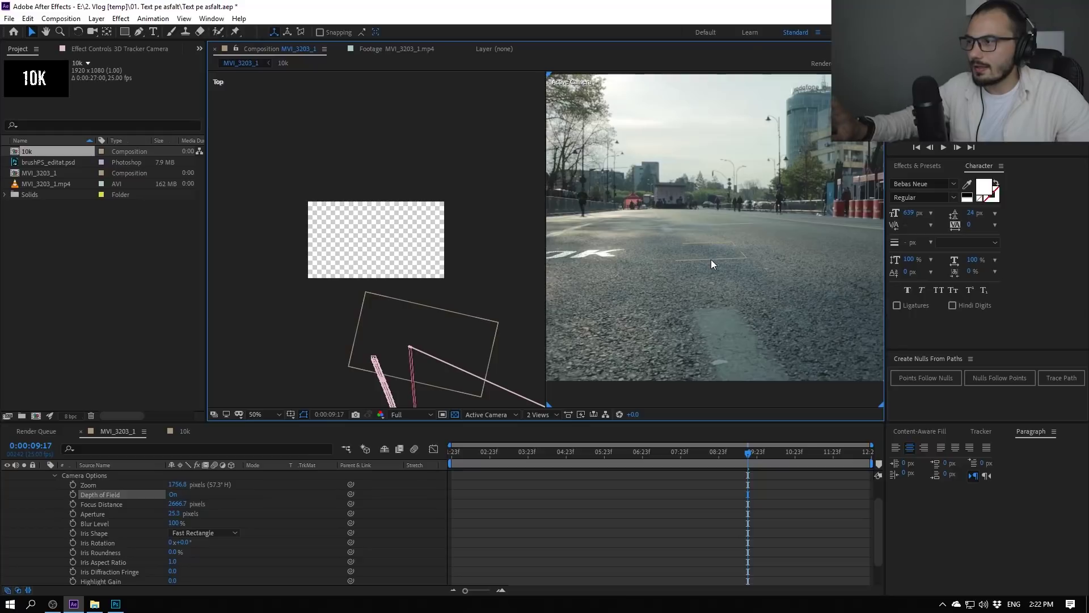
left_click_drag(417, 298, 403, 180)
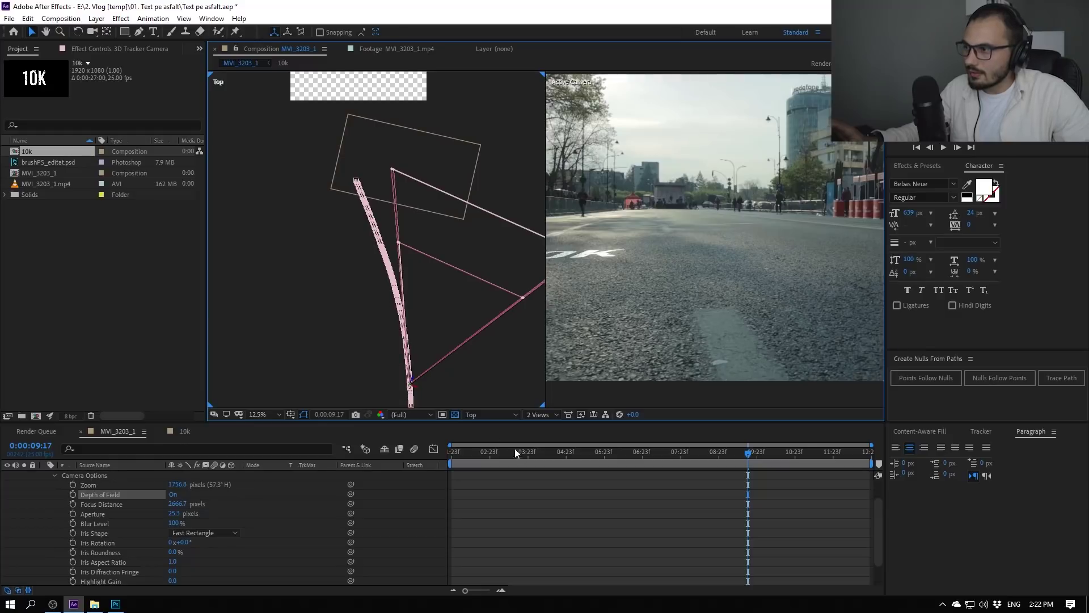
mouse_move(515, 451)
left_mouse_down()
mouse_move(612, 452)
mouse_move(509, 413)
mouse_move(689, 459)
left_mouse_up()
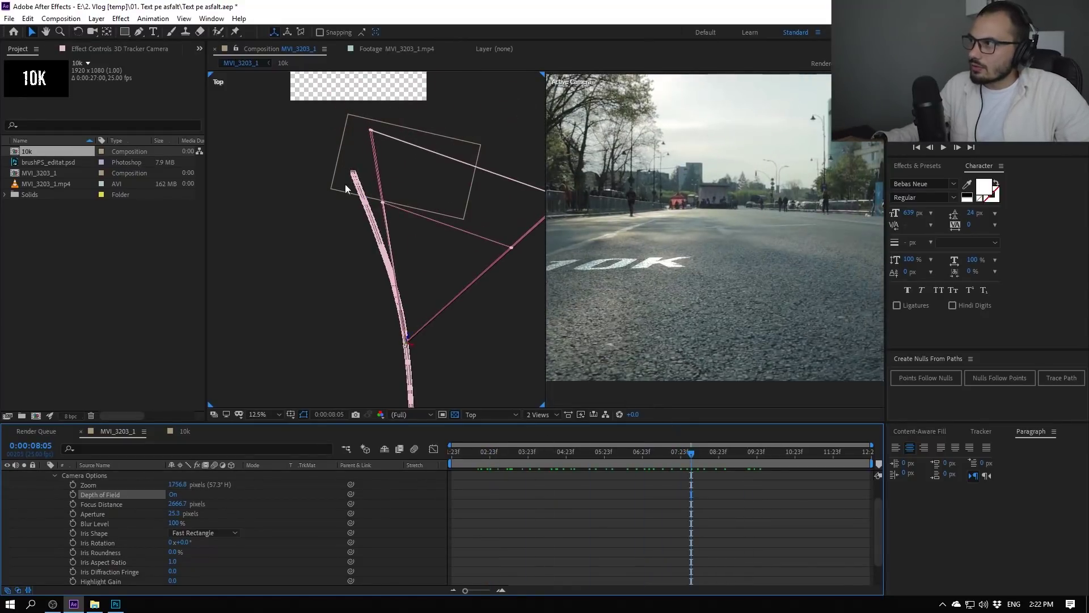
left_click(624, 452)
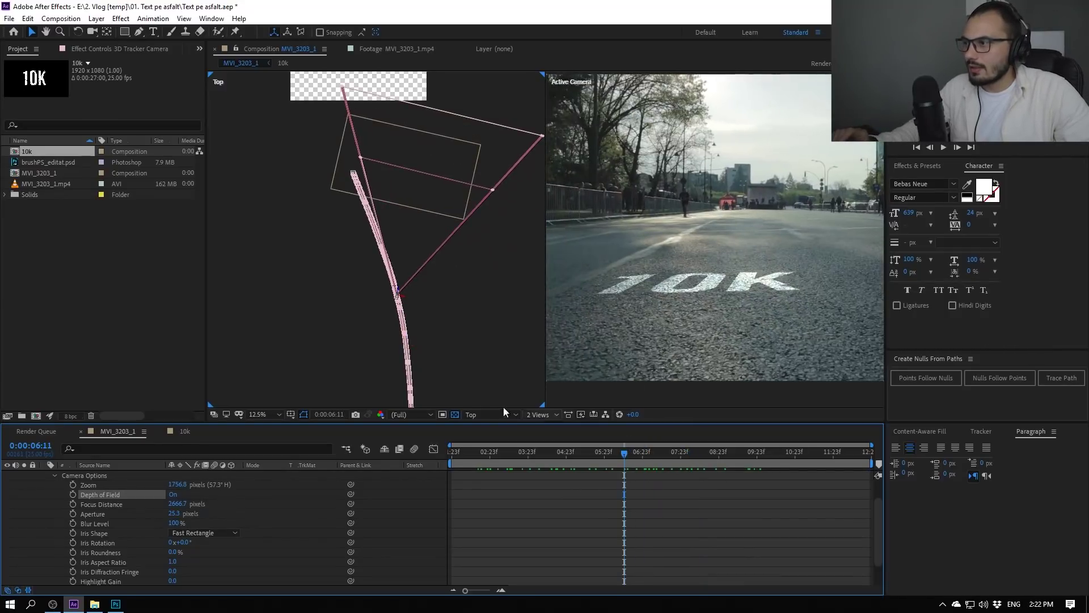
left_click(562, 398)
left_click(417, 414)
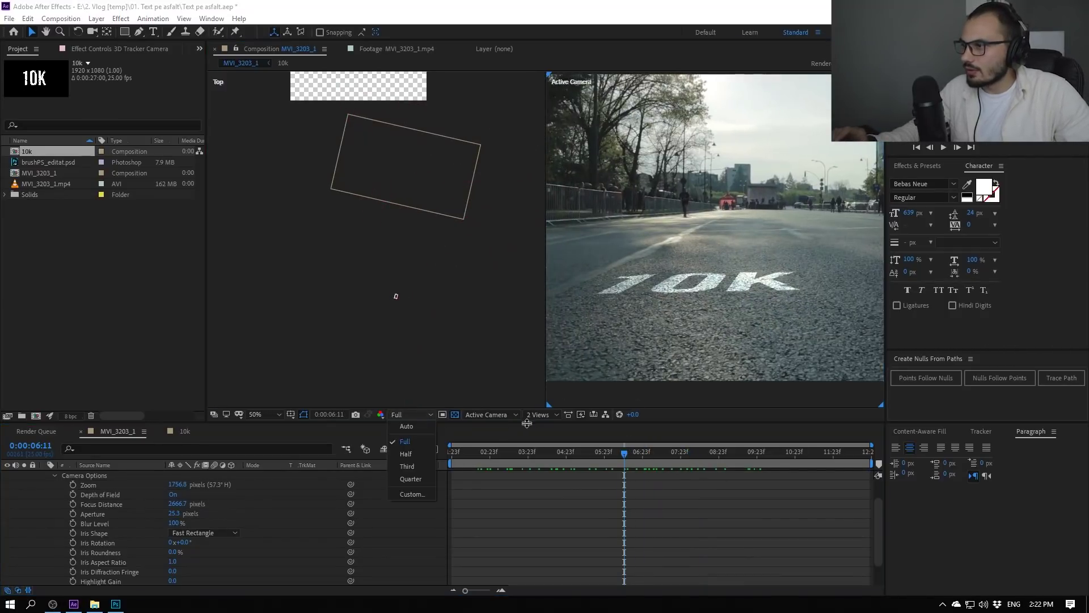
left_click(528, 417)
left_click(536, 417)
left_click(503, 415)
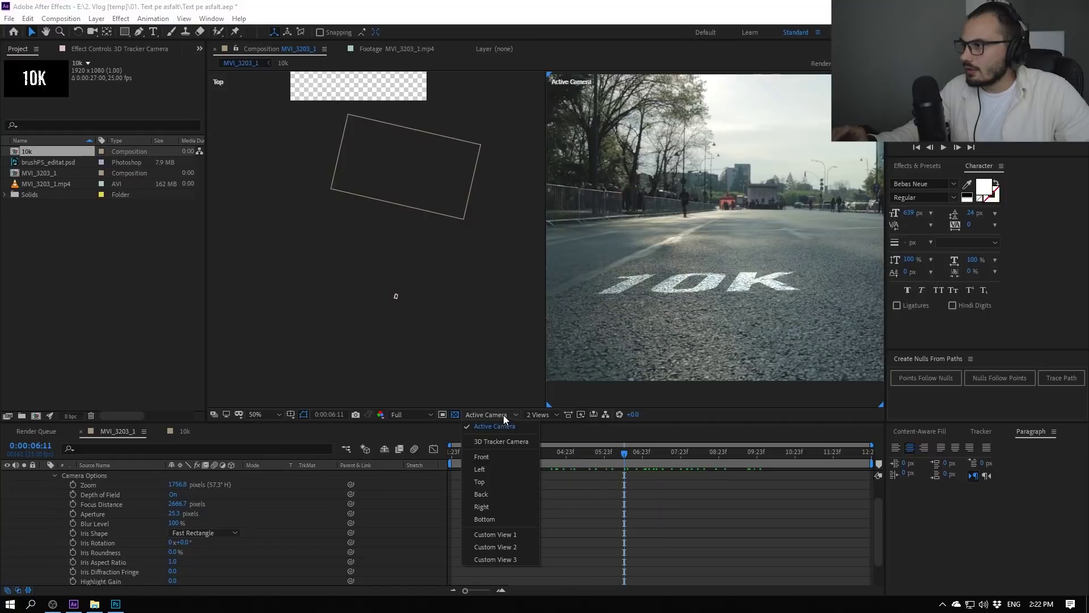
left_click(270, 414)
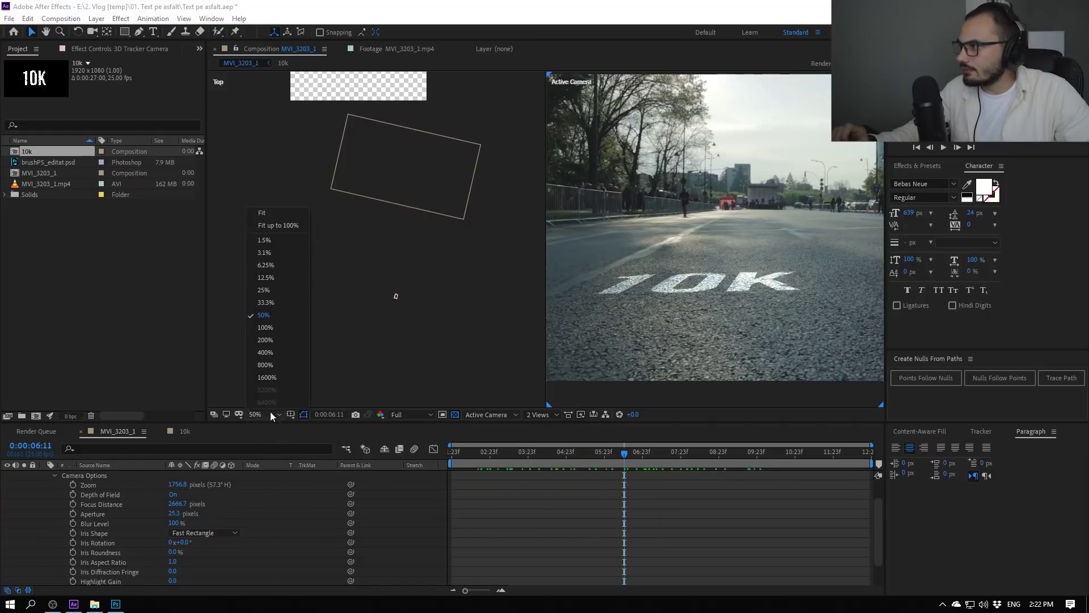
left_click(261, 213)
mouse_move(624, 451)
left_mouse_down()
mouse_move(607, 465)
mouse_move(617, 467)
left_mouse_up()
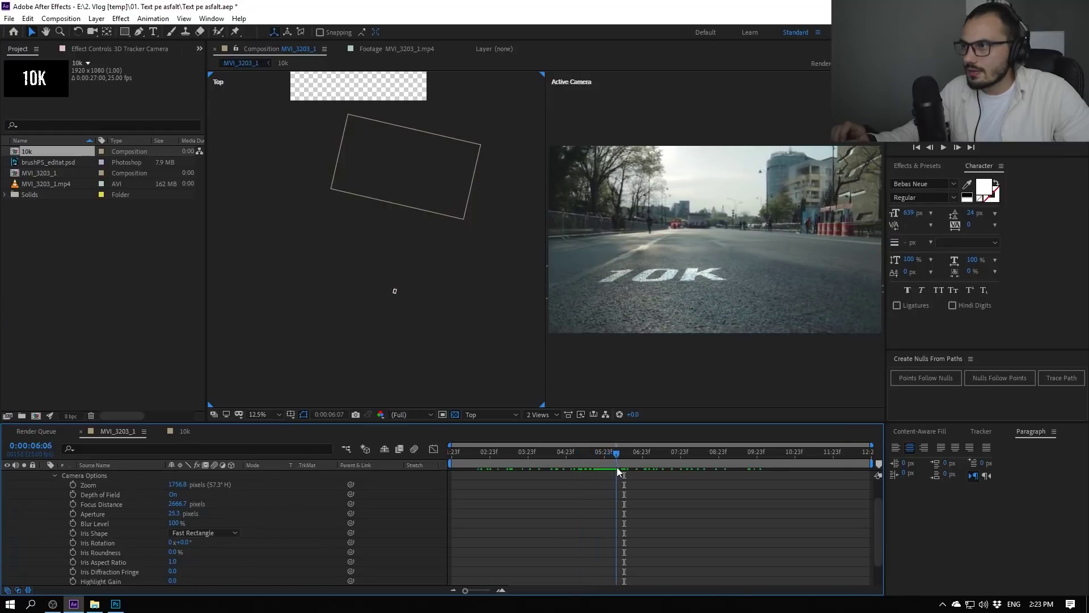
left_click(394, 292)
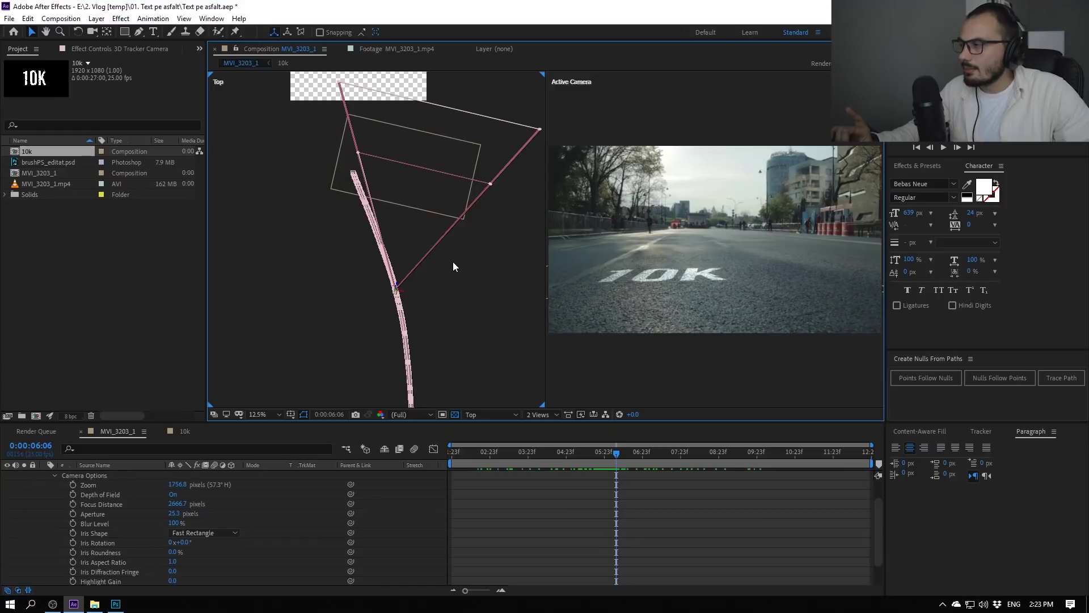
Step: Lower the tracker camera's Focus Distance from 2666.7 to 1719.7 pixels
left_click(101, 504)
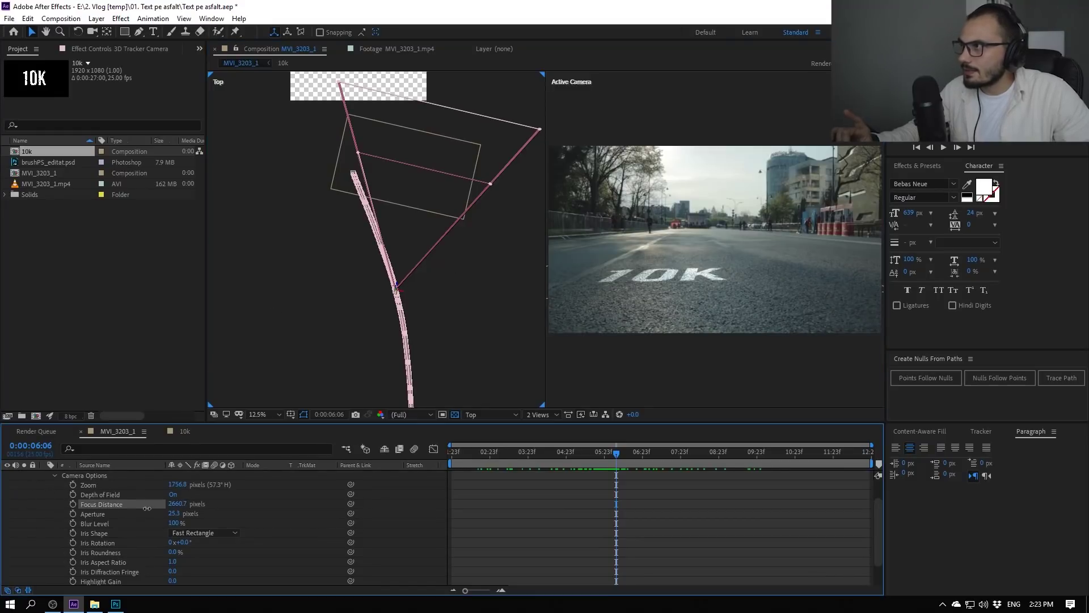
left_click_drag(340, 84, 345, 110)
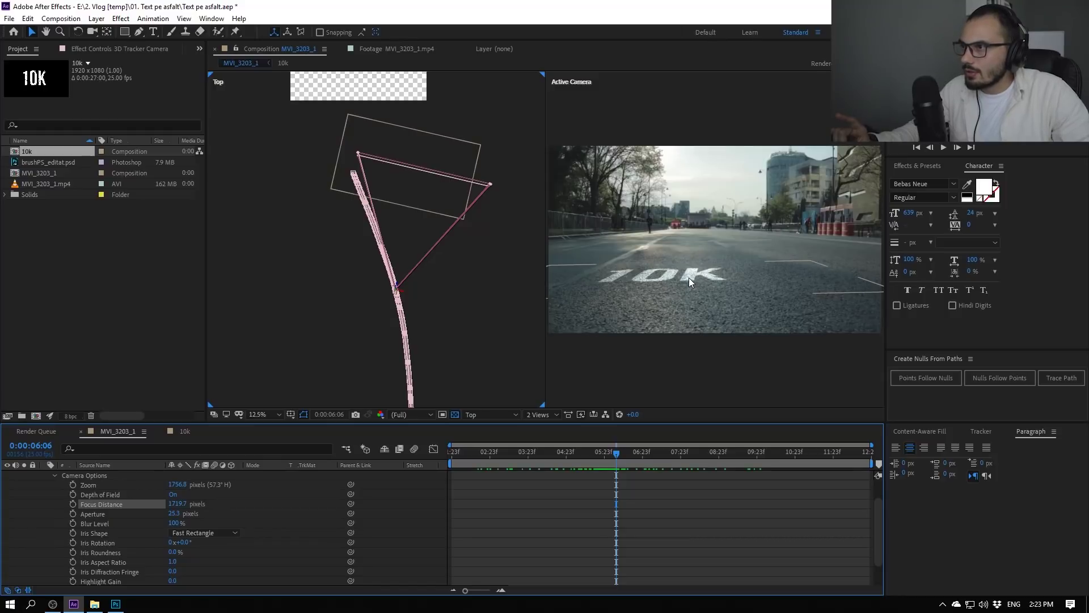
scroll(684, 284, "up", 1)
scroll(683, 298, "down", 2)
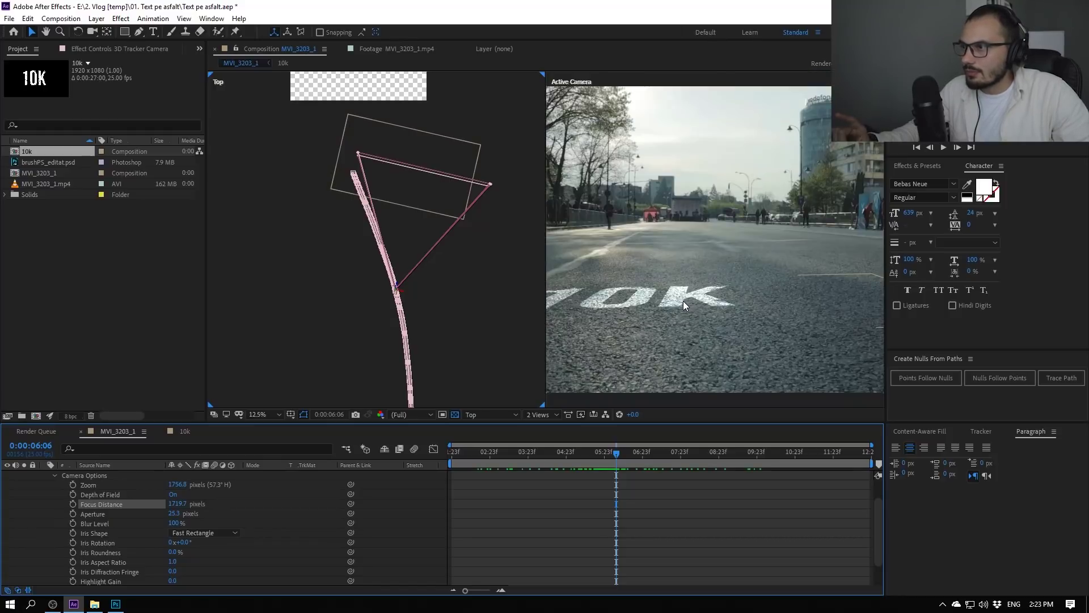
scroll(684, 304, "down", 1)
scroll(686, 291, "up", 2)
scroll(686, 292, "down", 2)
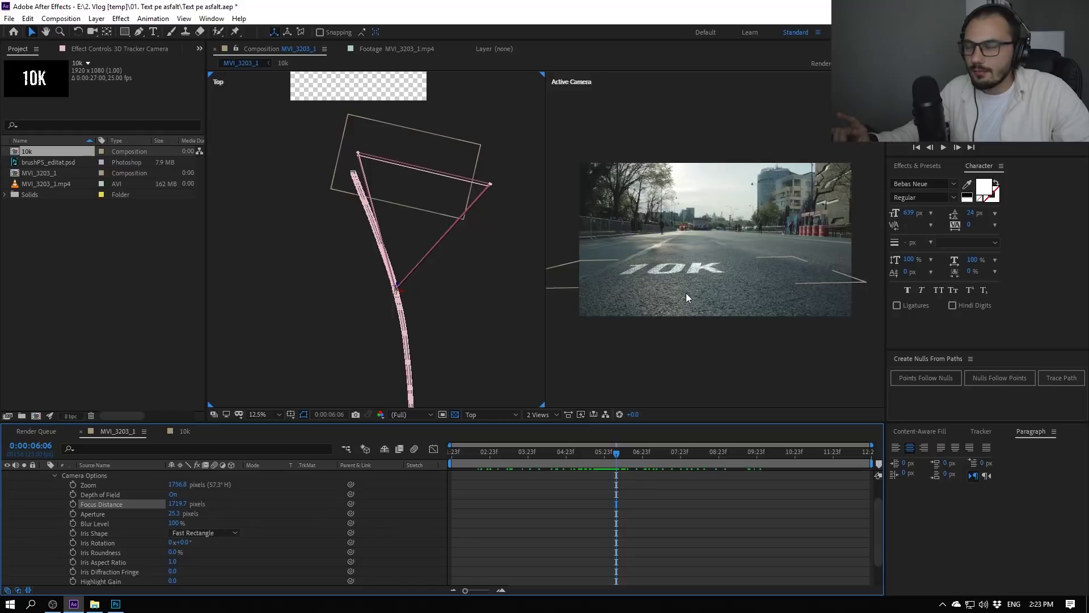
scroll(686, 293, "up", 2)
Step: Scrub the timeline to the 10-second frame to check focus on the 10K text
left_click_drag(618, 452, 703, 454)
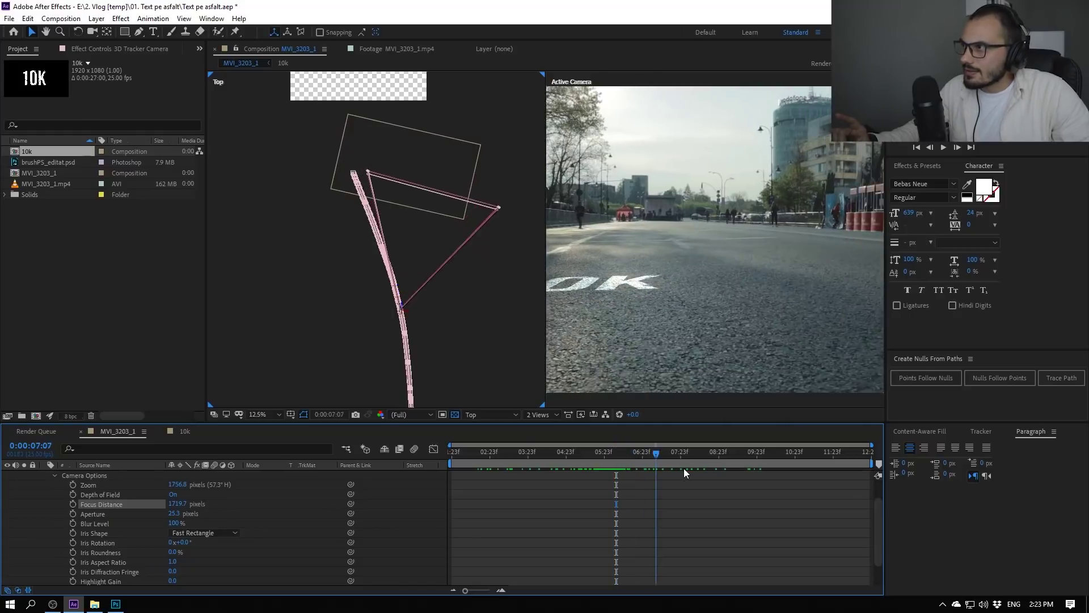
left_click(760, 493)
scroll(625, 305, "down", 1)
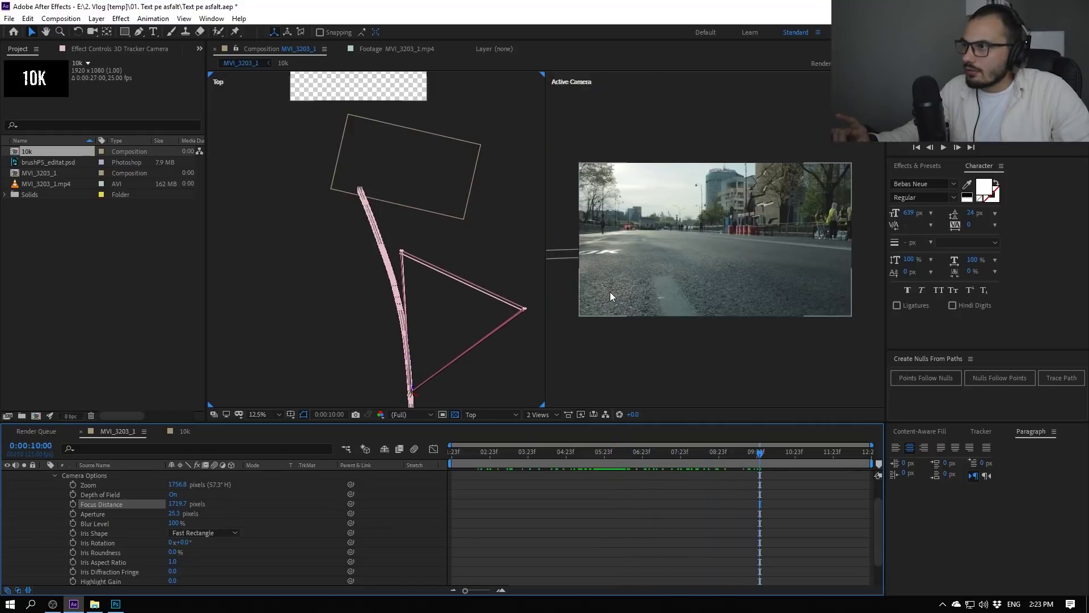
left_click_drag(610, 291, 678, 301)
scroll(669, 292, "up", 2)
scroll(698, 284, "up", 2)
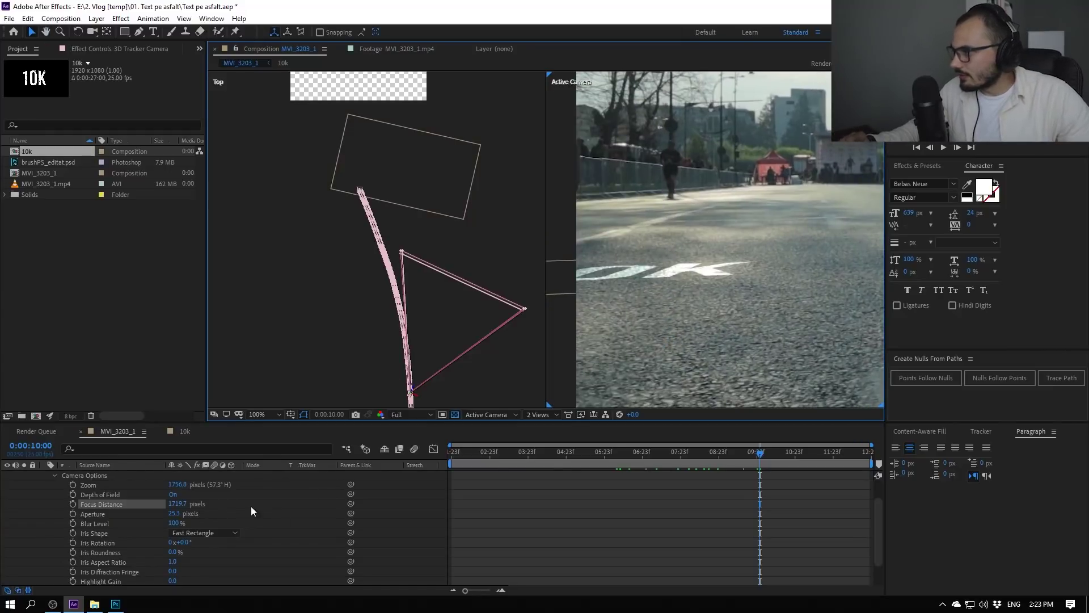
Step: Raise the camera Aperture from 25.3 to 41.3 pixels and scrub the timeline to review the blur
left_click_drag(174, 516, 177, 516)
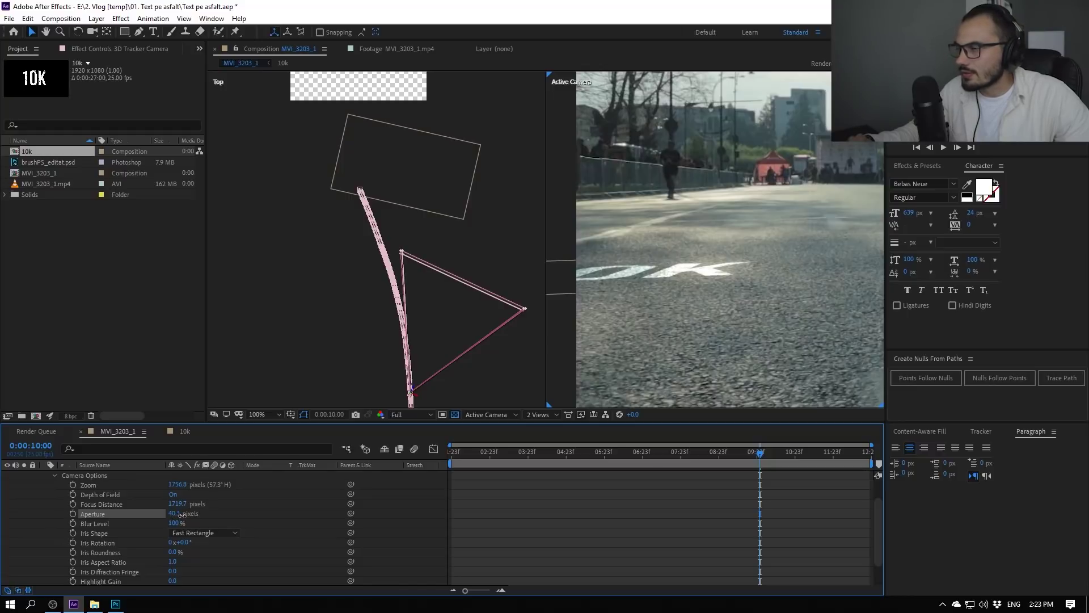
left_click_drag(759, 453, 679, 469)
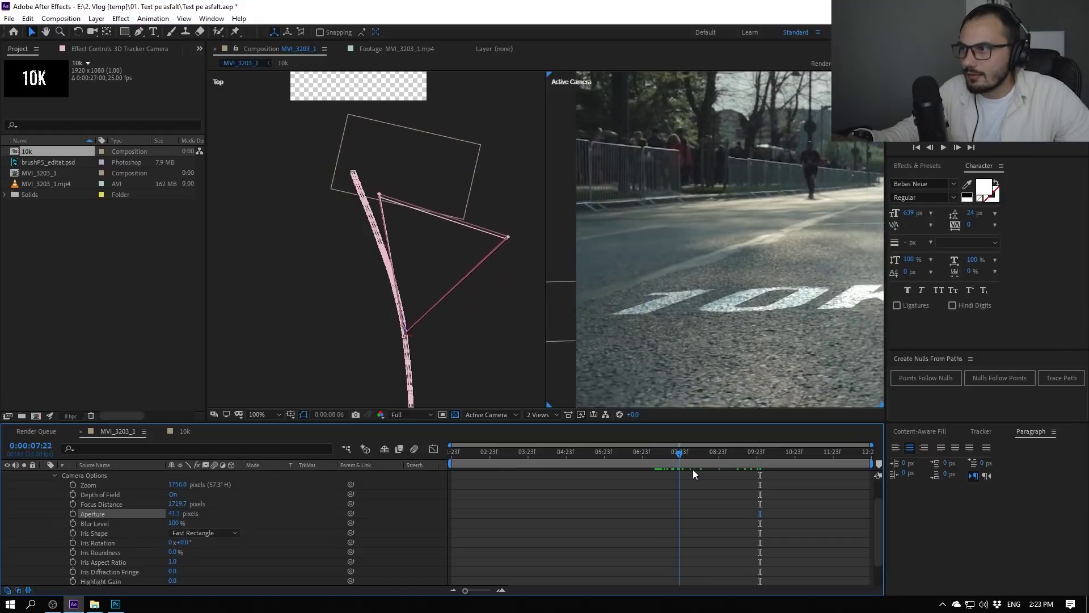
left_click(712, 453)
scroll(687, 325, "down", 3)
scroll(687, 325, "up", 2)
left_click_drag(694, 332, 620, 323)
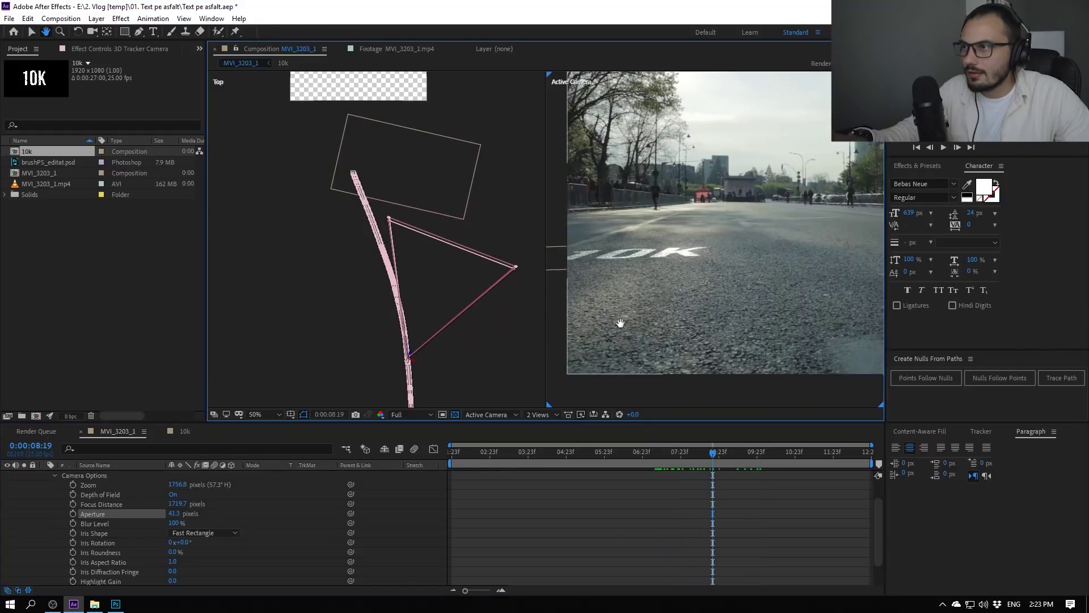
mouse_move(709, 471)
left_mouse_down()
mouse_move(740, 451)
mouse_move(708, 453)
left_mouse_up()
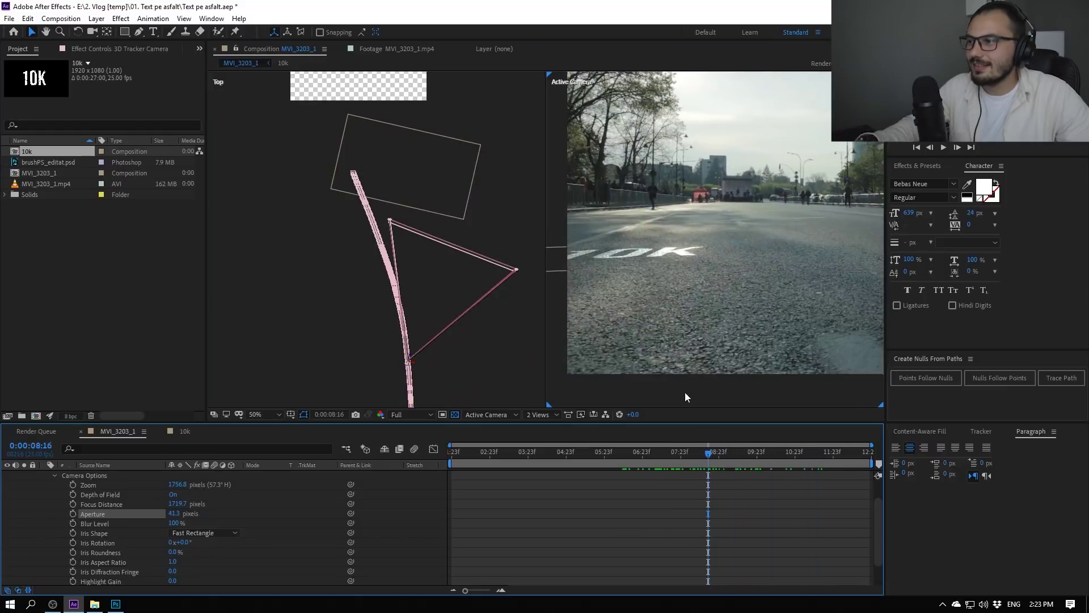
Step: Switch the viewer to 1 View and preview the shot from near the start, fitted to the panel
left_click(542, 414)
left_click(553, 478)
left_click(489, 454)
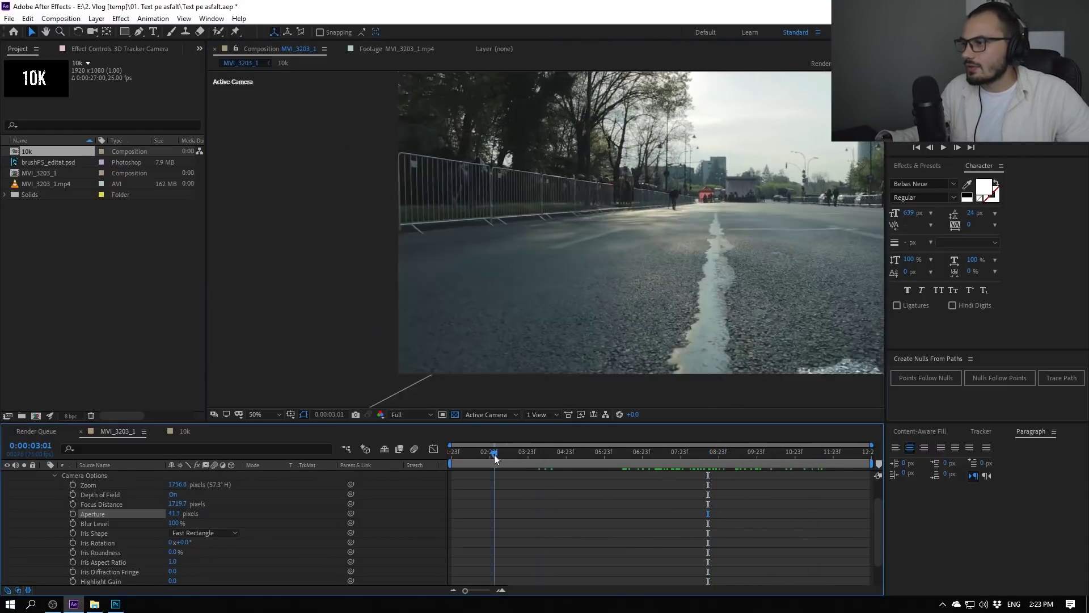
key("space")
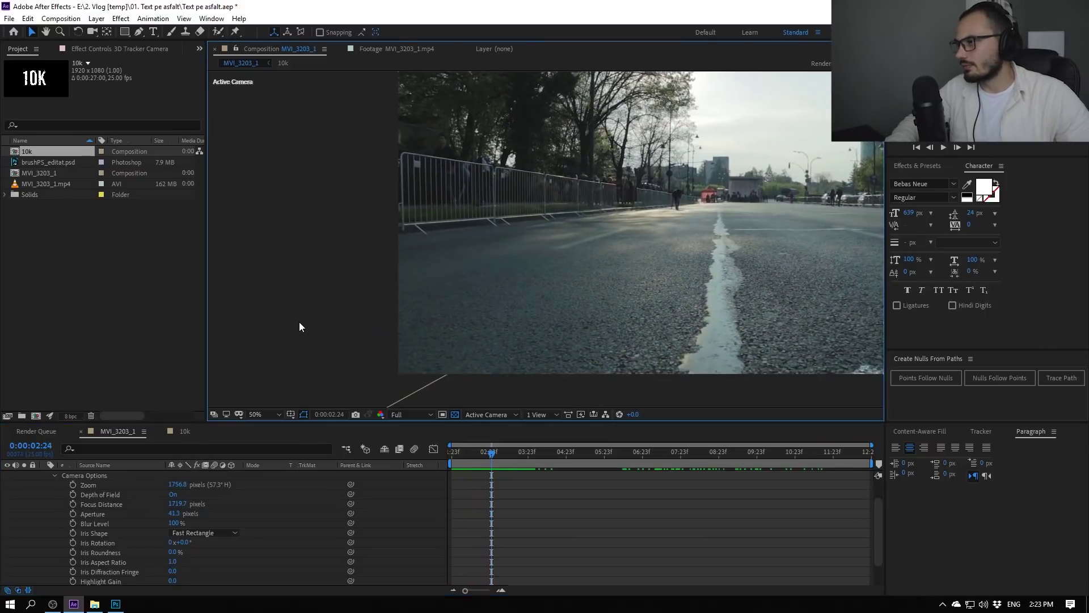
key("shift+slash")
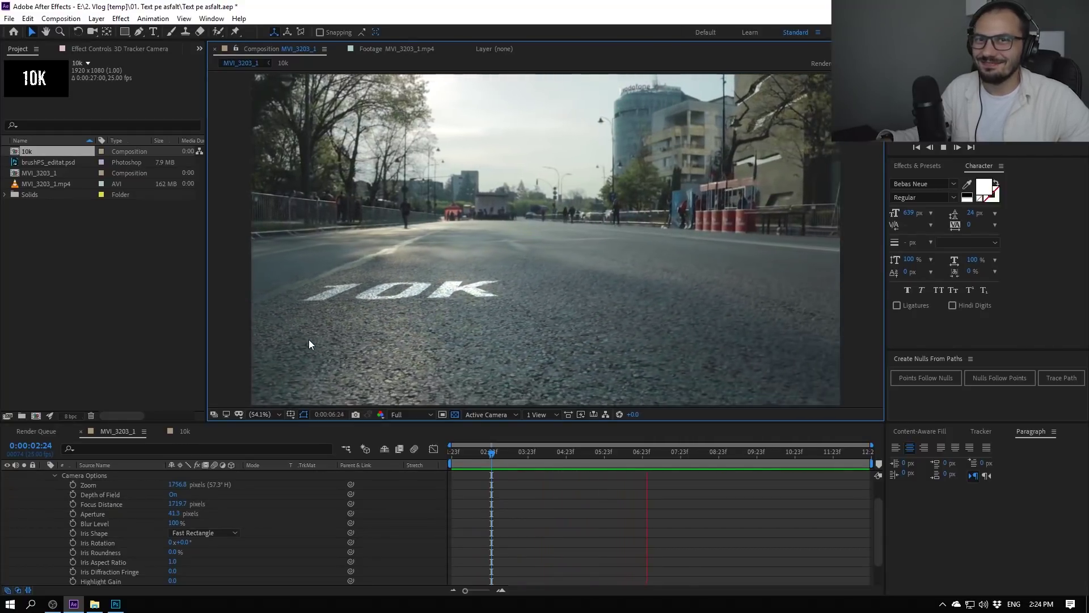
key("space")
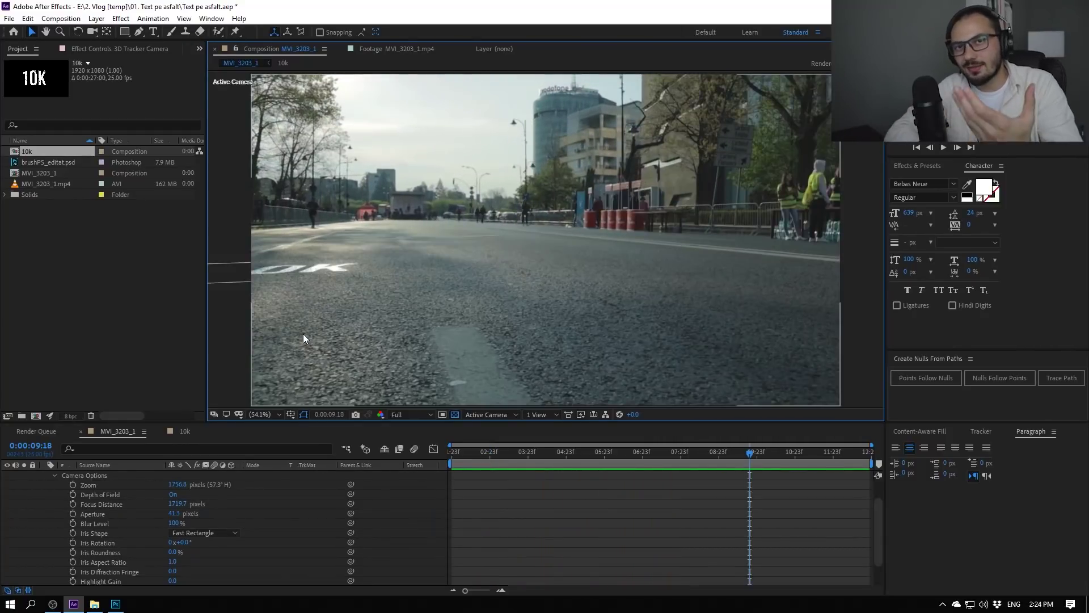